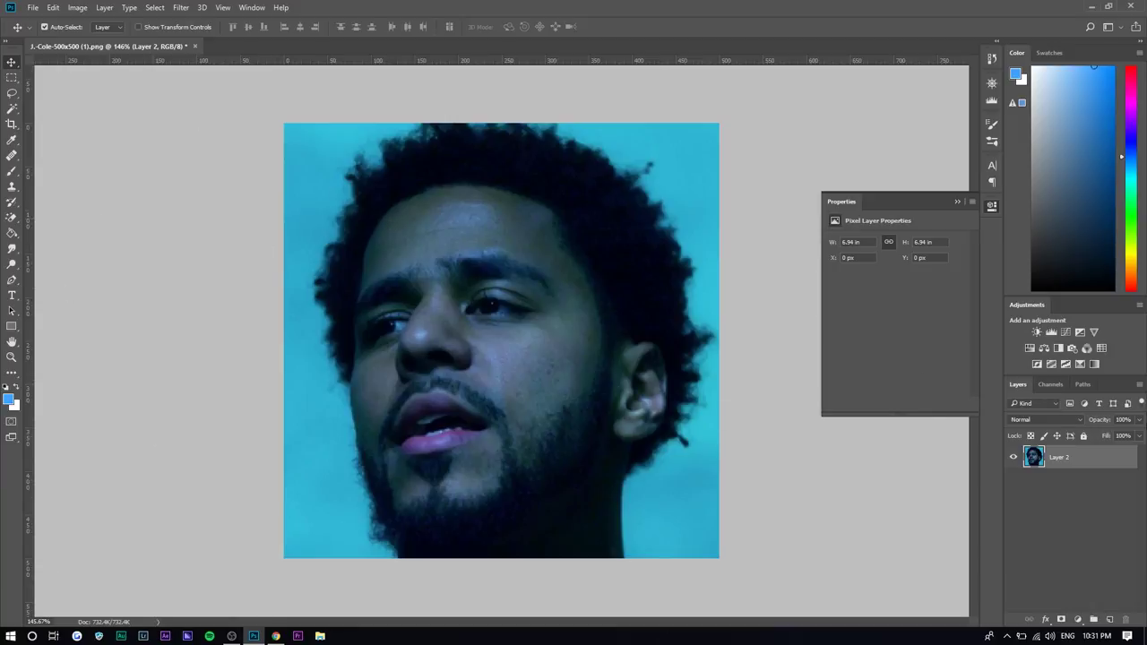
Step: Add a default Black & White adjustment layer above Layer 2, turning the blue-tinted portrait grey
left_click(1058, 348)
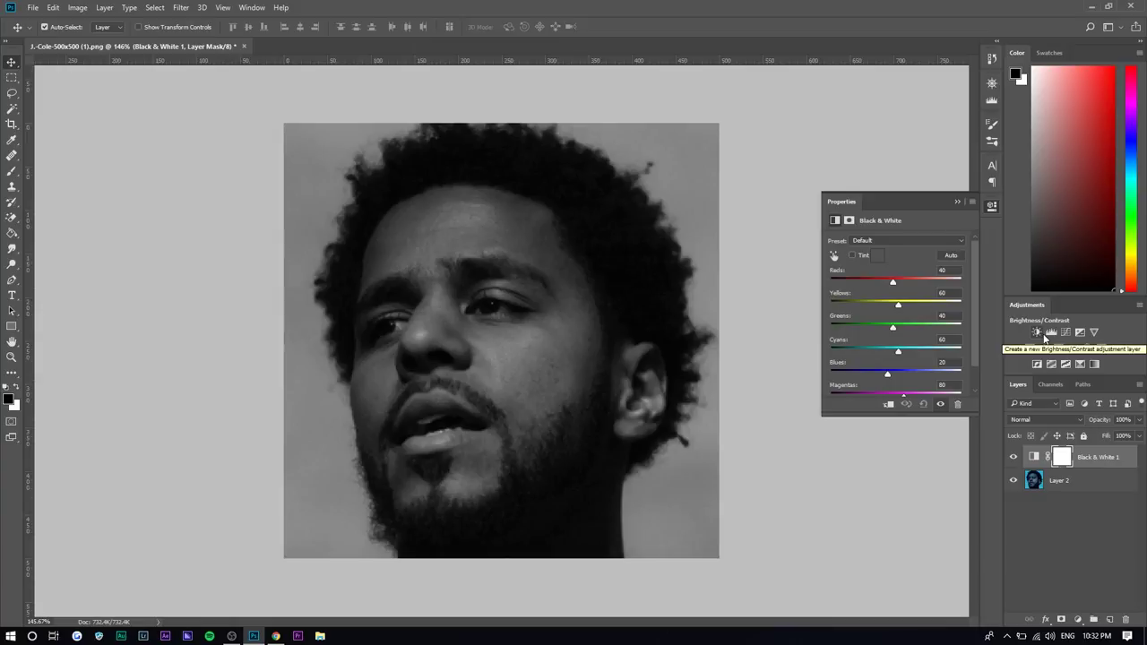
Step: Add Brightness/Contrast layers at 150/59 and brightness 53, then merge visible with Ctrl+Shift+E
left_click(1037, 333)
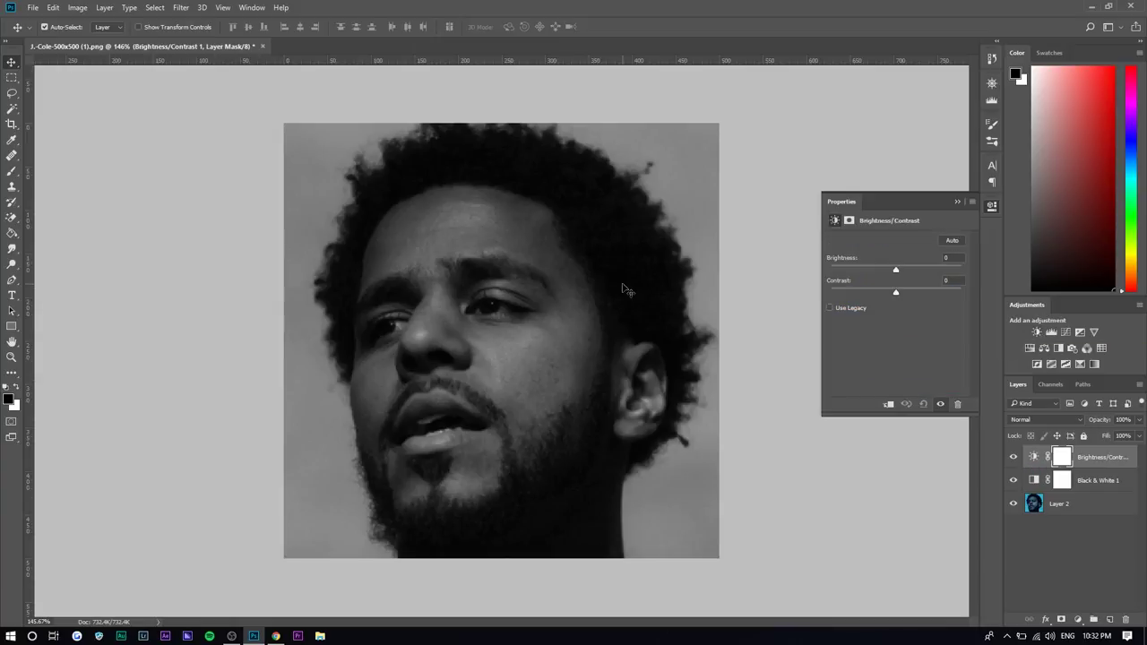
left_click_drag(896, 270, 932, 294)
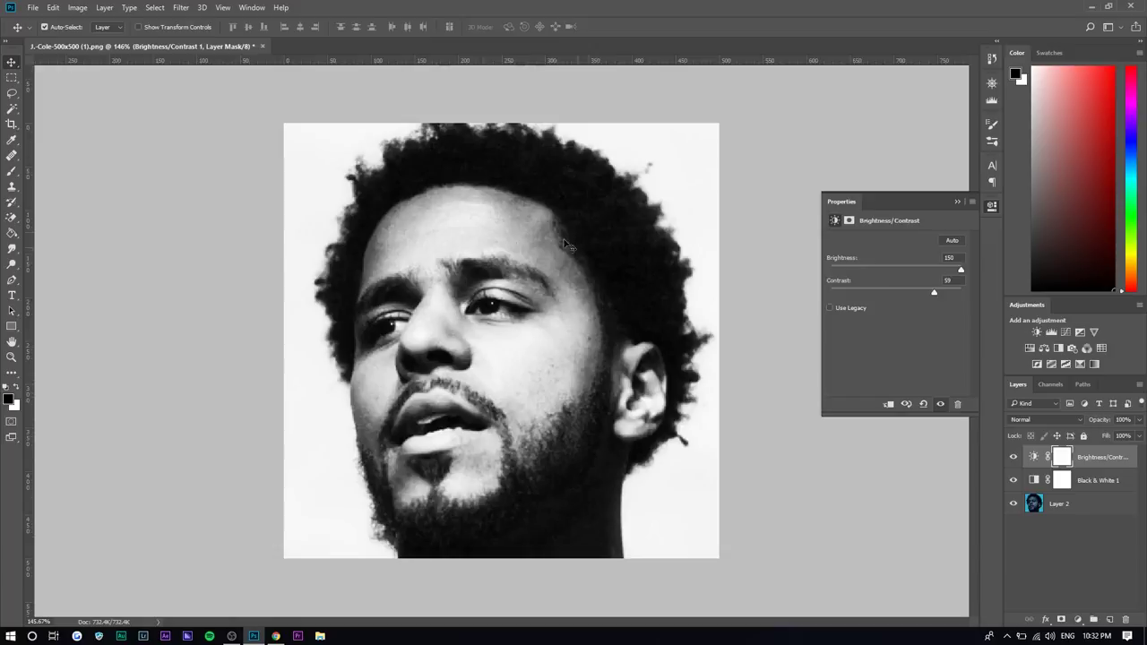
left_click(1035, 331)
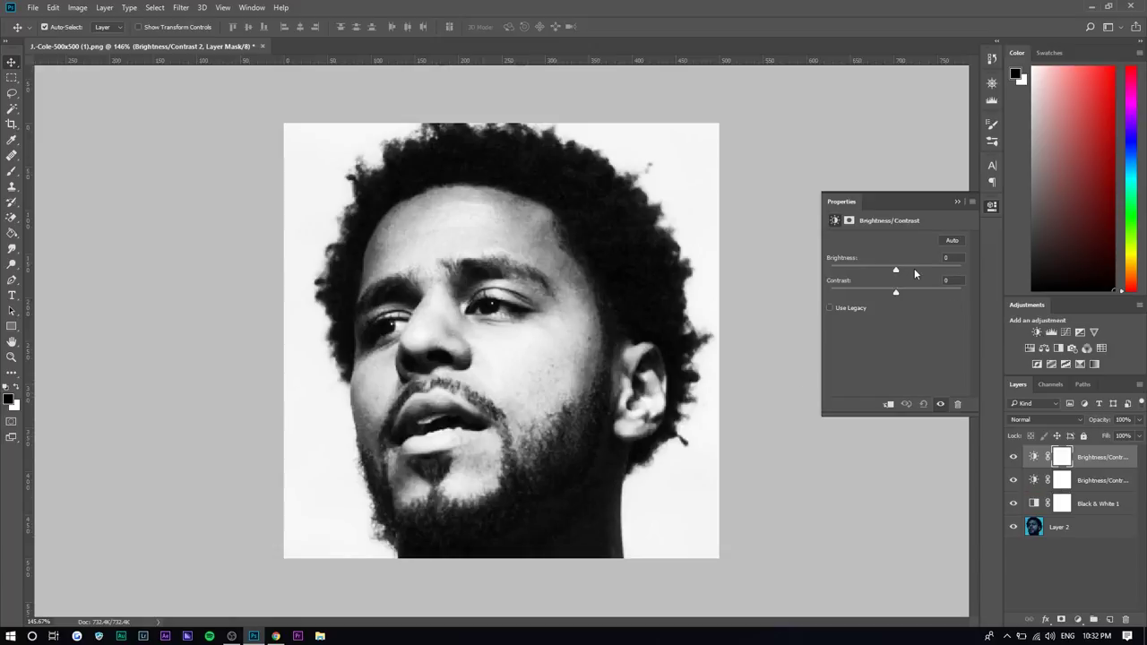
left_click(918, 269)
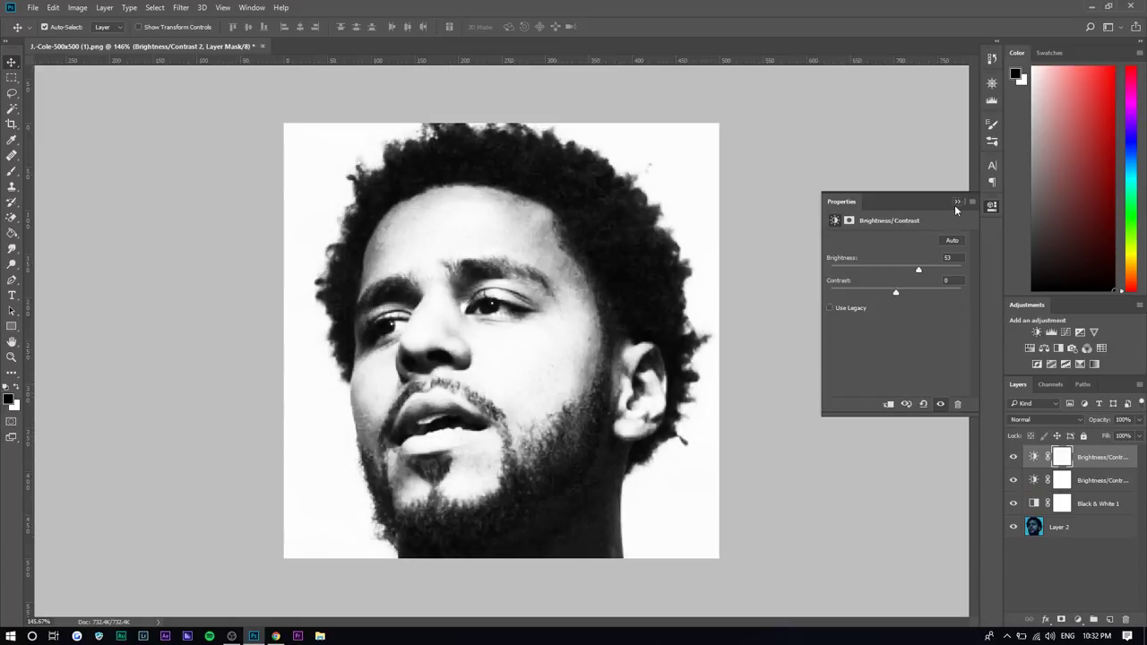
left_click(955, 202)
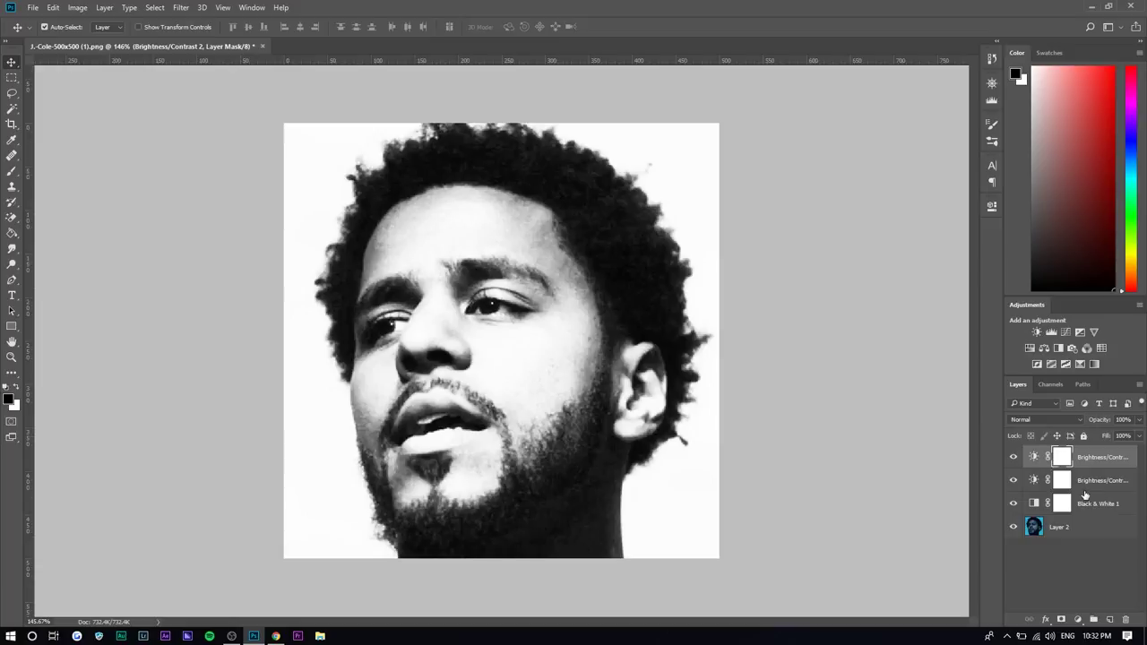
left_click(1090, 527)
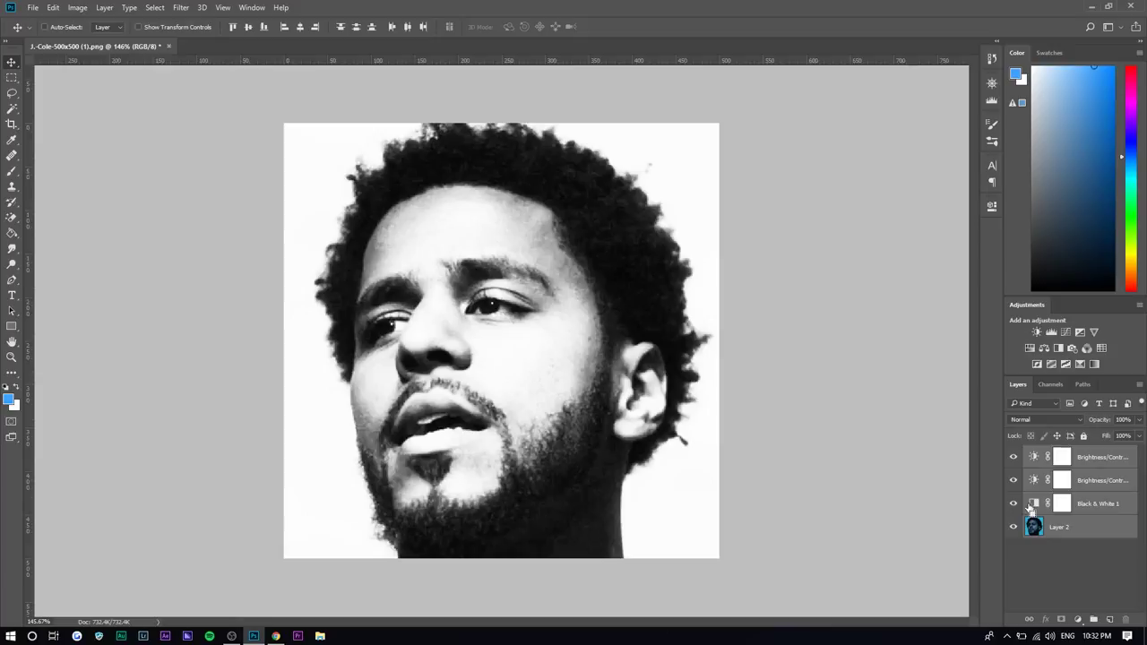
key("ctrl+shift+e")
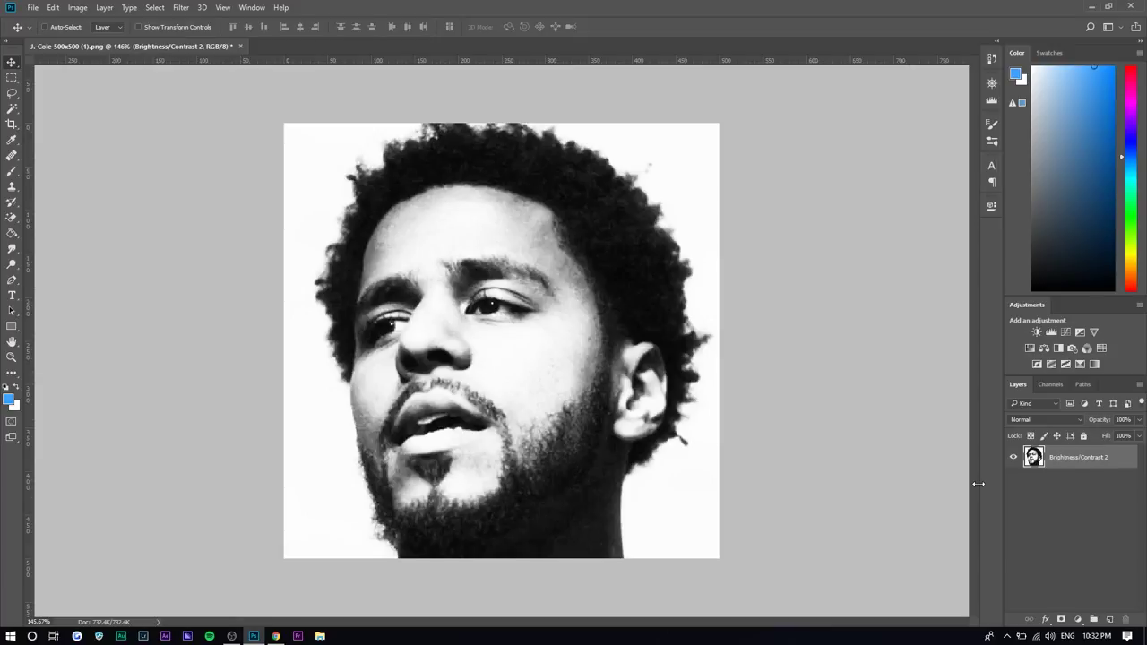
Step: Duplicate the merged portrait layer and set the foreground colour to black (000000)
key("ctrl+j")
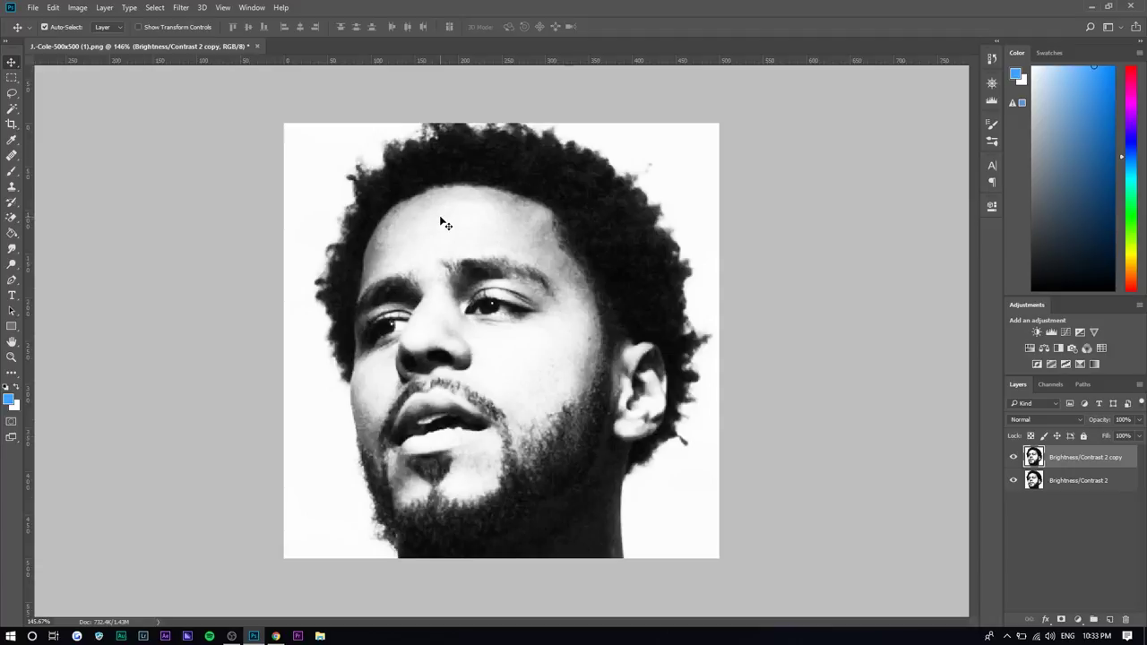
left_click(9, 399)
left_click_drag(307, 251, 177, 268)
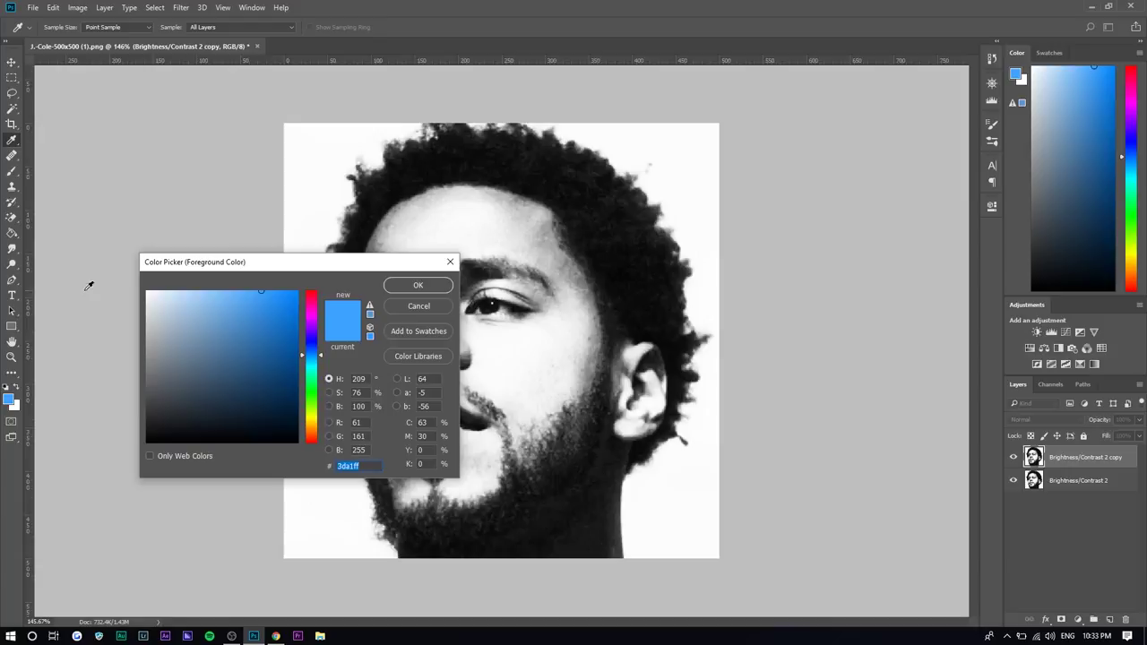
type("000000")
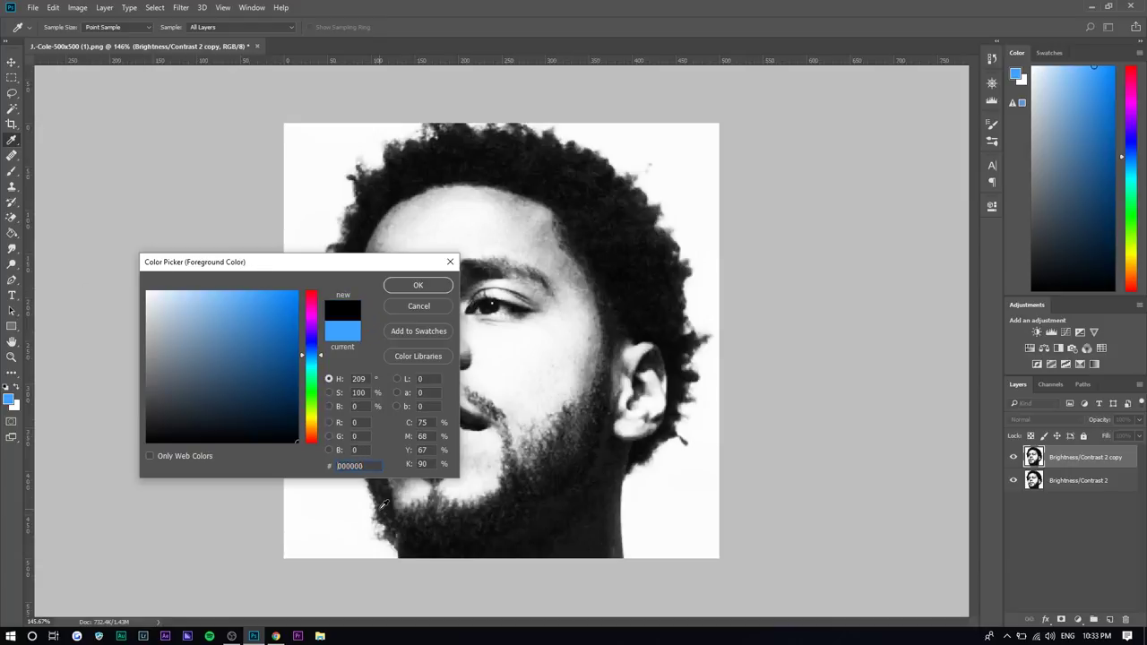
key("Return")
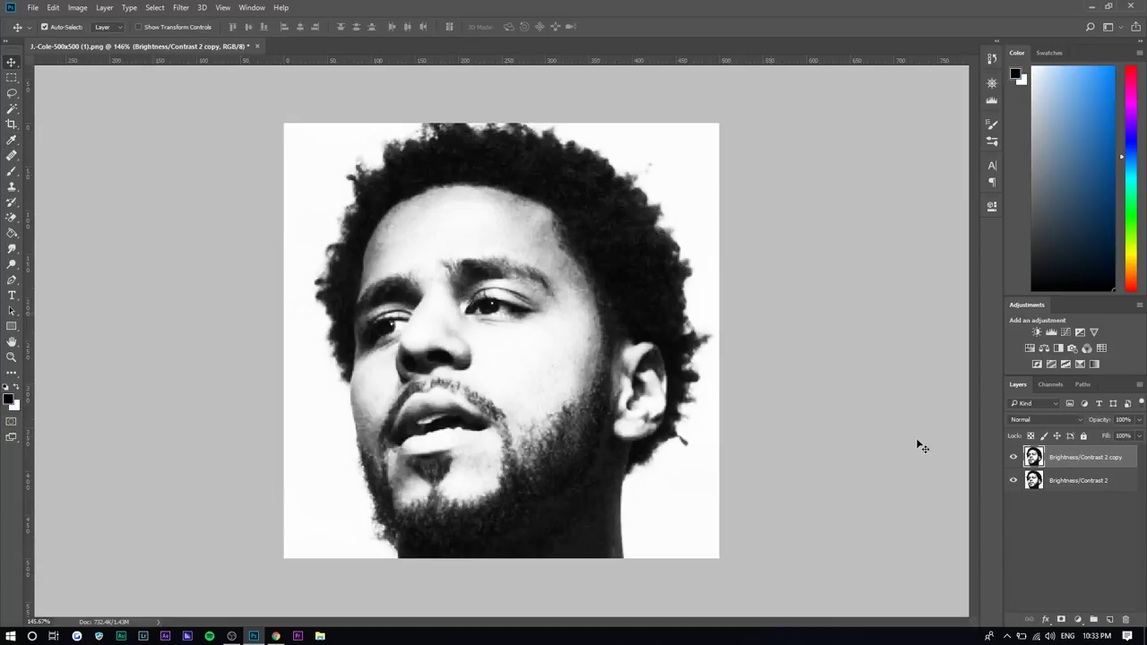
left_click(180, 7)
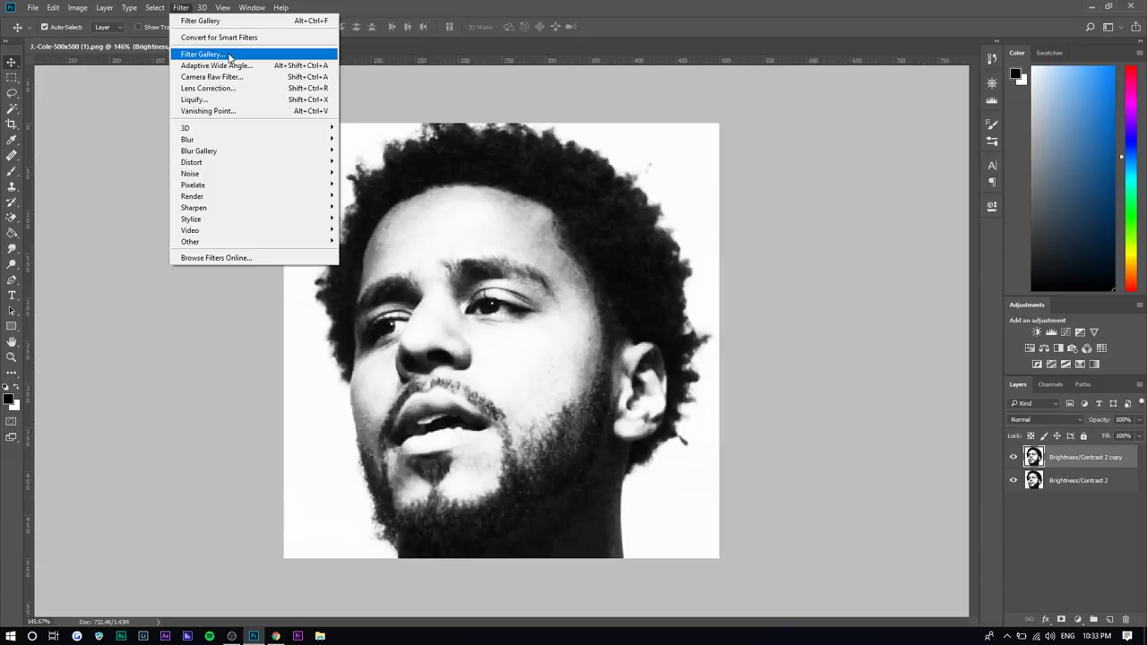
Step: Apply Filter Gallery's Sketch > Halftone Pattern to the copy: Size 2, Contrast 40, Dot type
left_click(228, 55)
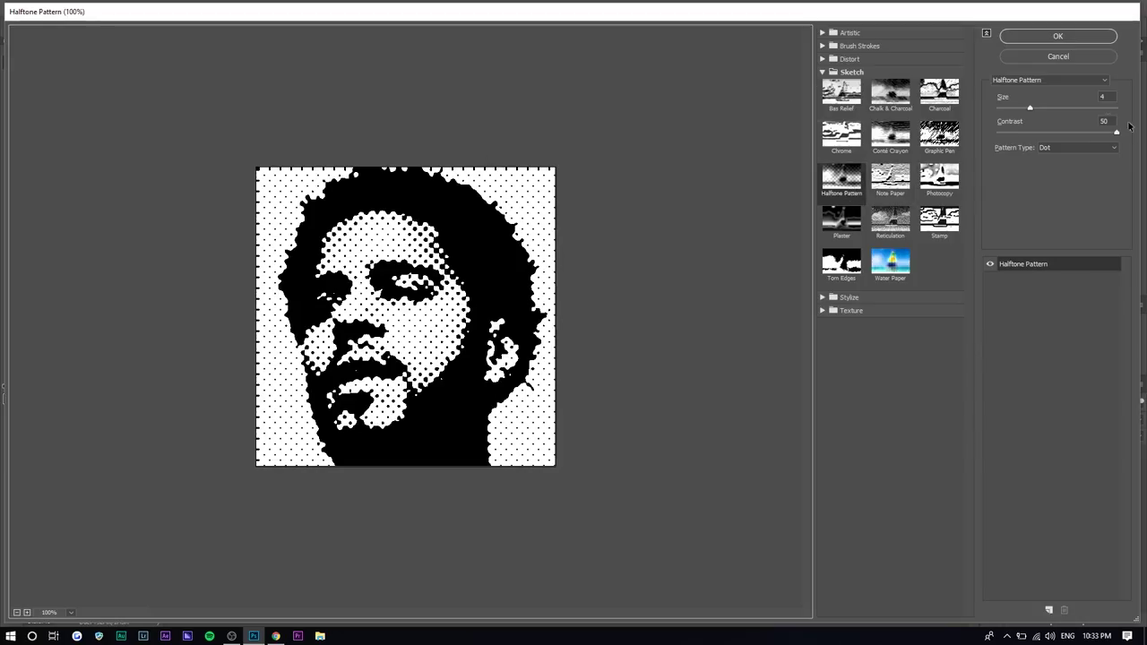
left_click_drag(1035, 110, 1012, 108)
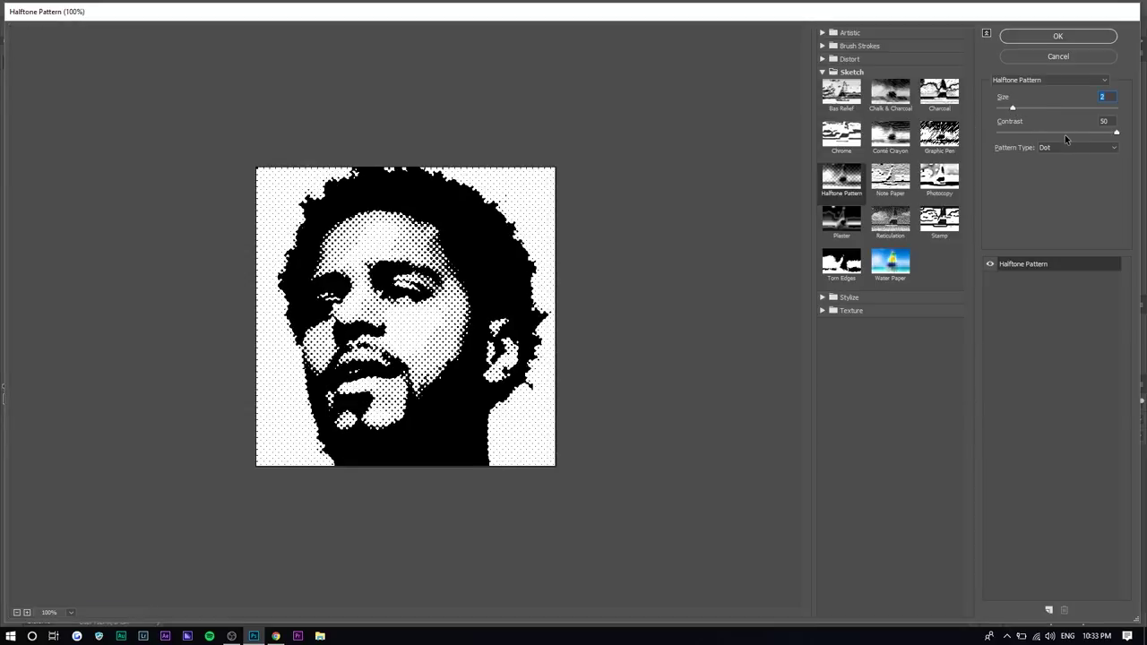
key("Tab")
left_click_drag(1071, 133, 1092, 134)
mouse_move(1007, 108)
left_mouse_down()
mouse_move(1018, 107)
mouse_move(993, 108)
mouse_move(1014, 109)
left_mouse_up()
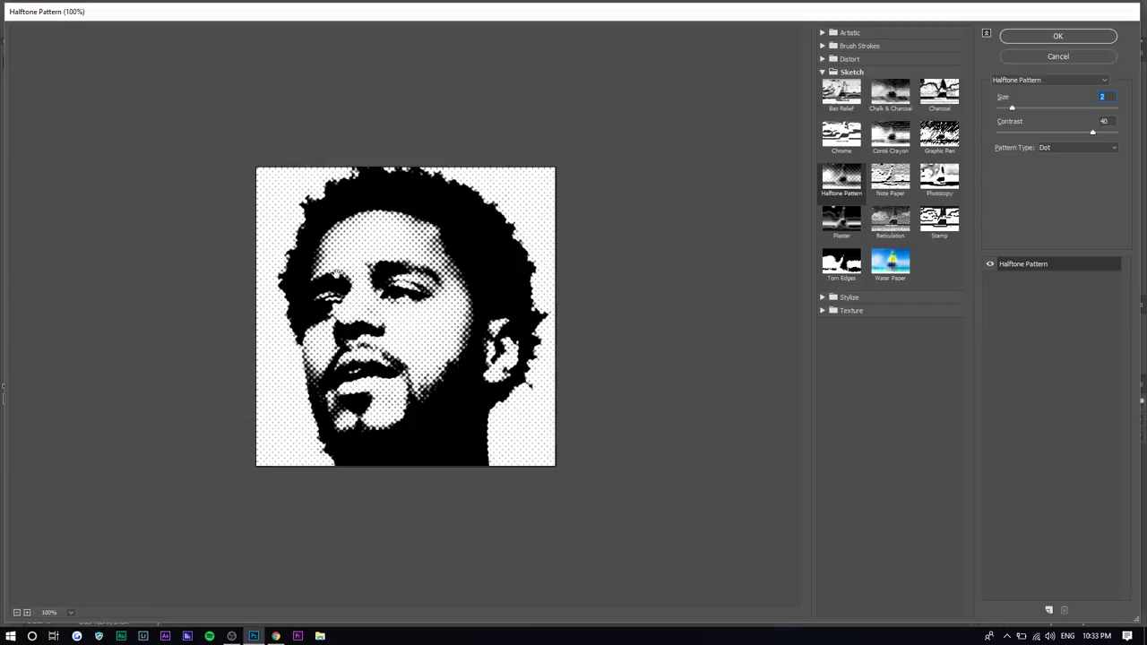
left_click(1089, 37)
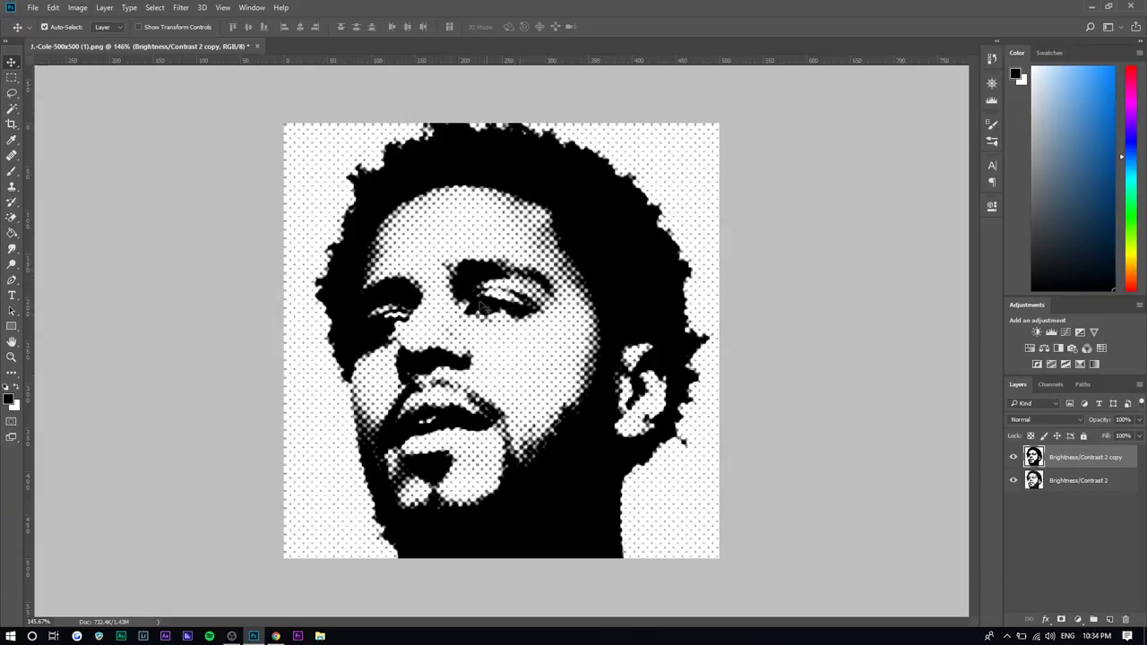
Step: Apply Smart Sharpen to the halftone copy, keeping Gaussian Blur as the removal type
left_click(181, 8)
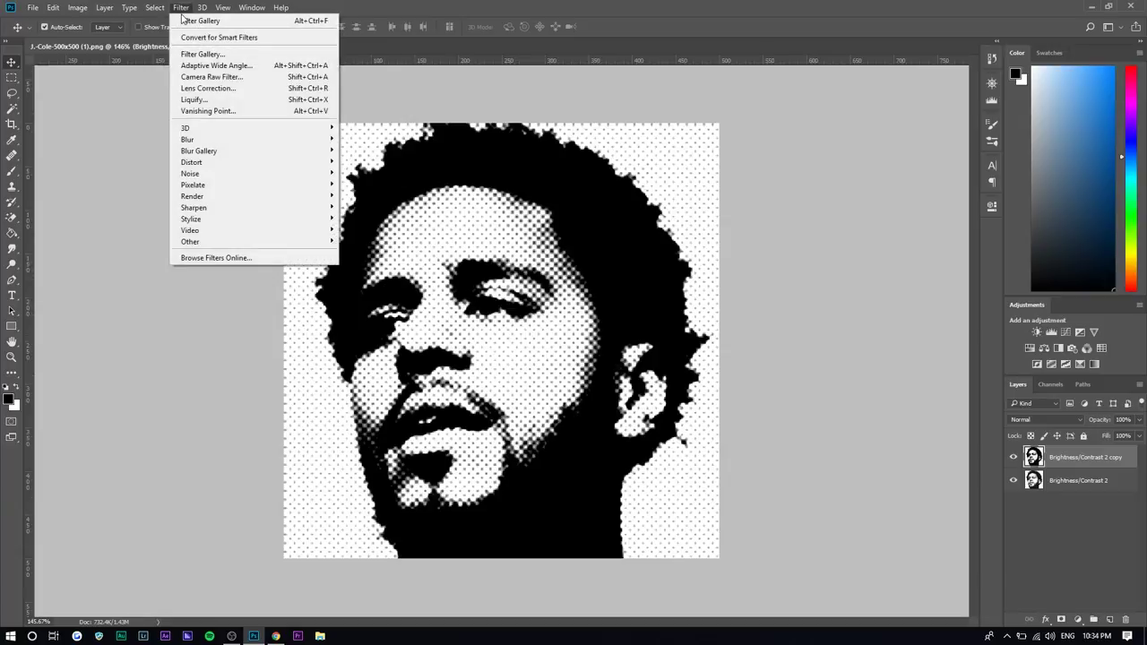
mouse_move(232, 207)
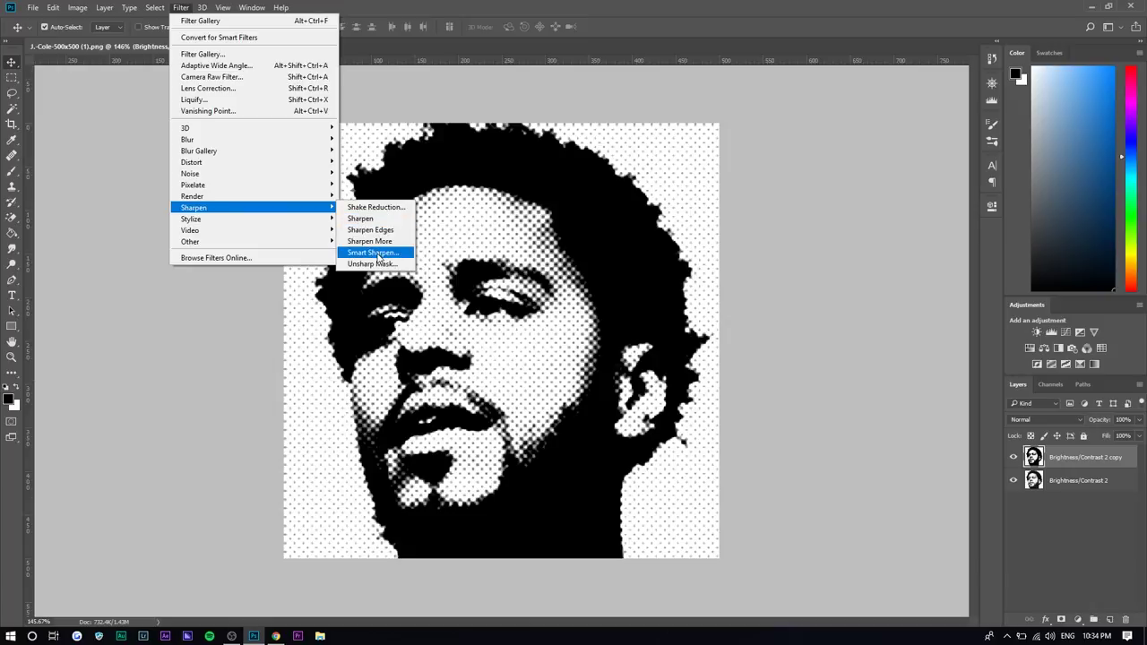
left_click(380, 253)
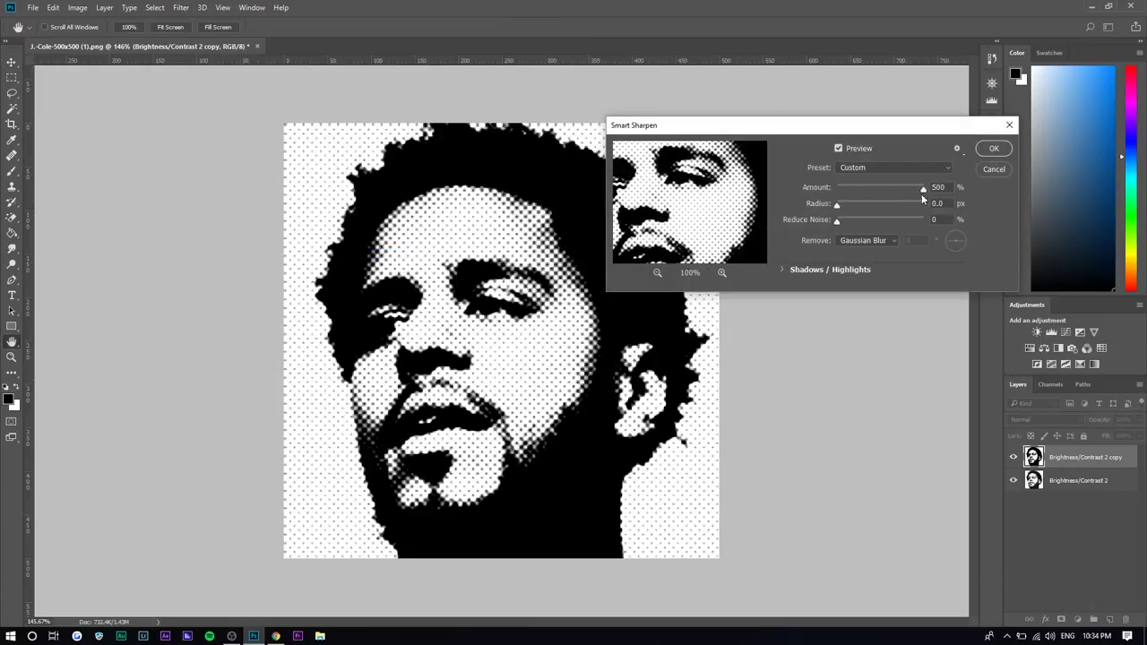
left_click(875, 246)
left_click(862, 244)
left_click(992, 149)
key("v")
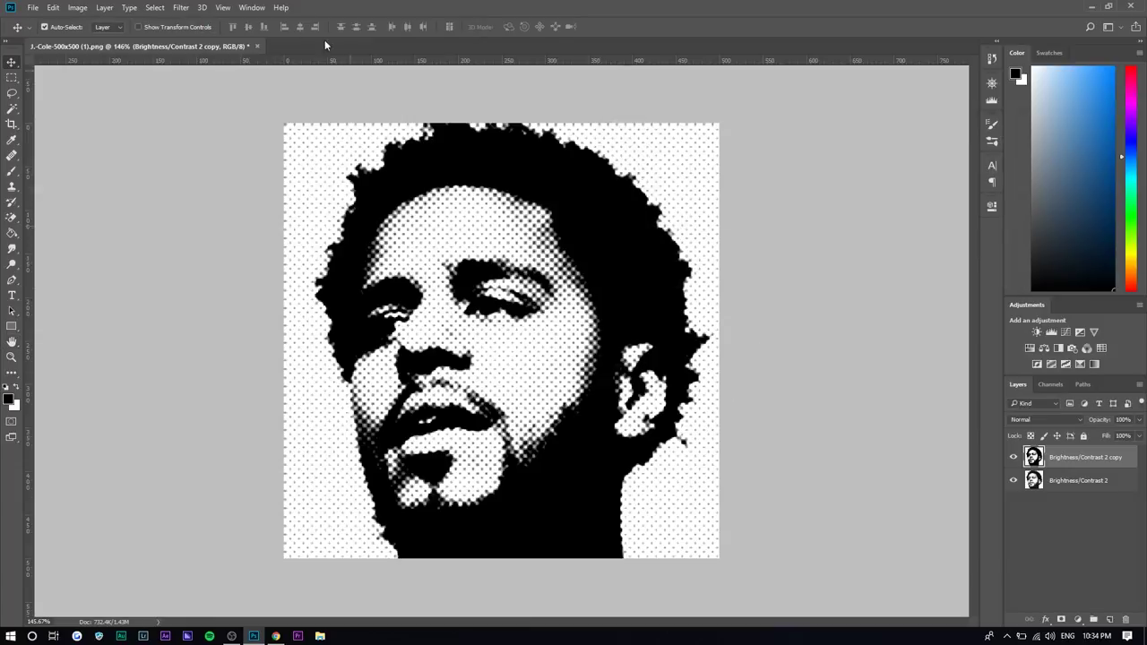
Step: Browse the Filter menu again without applying another filter
left_click(181, 8)
left_click(215, 20)
left_click(181, 7)
left_click(193, 20)
left_click(181, 7)
left_click(193, 20)
scroll(498, 336, "up", 1)
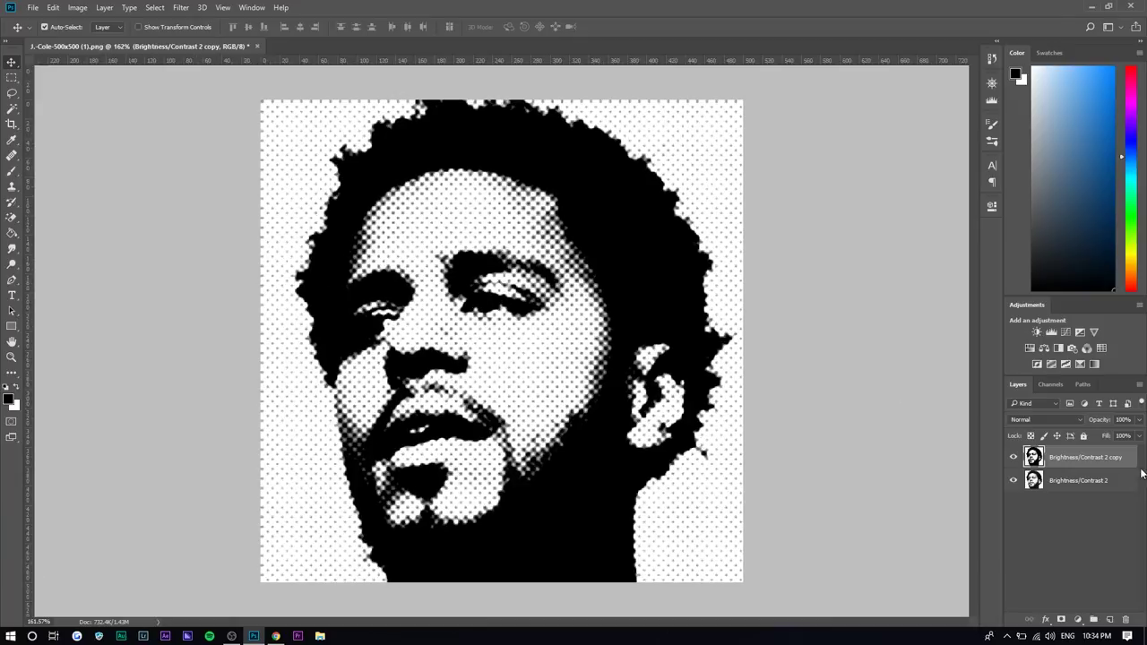
Step: Set the top copy to Multiply and add an empty layer above Brightness/Contrast 2
left_click(1058, 424)
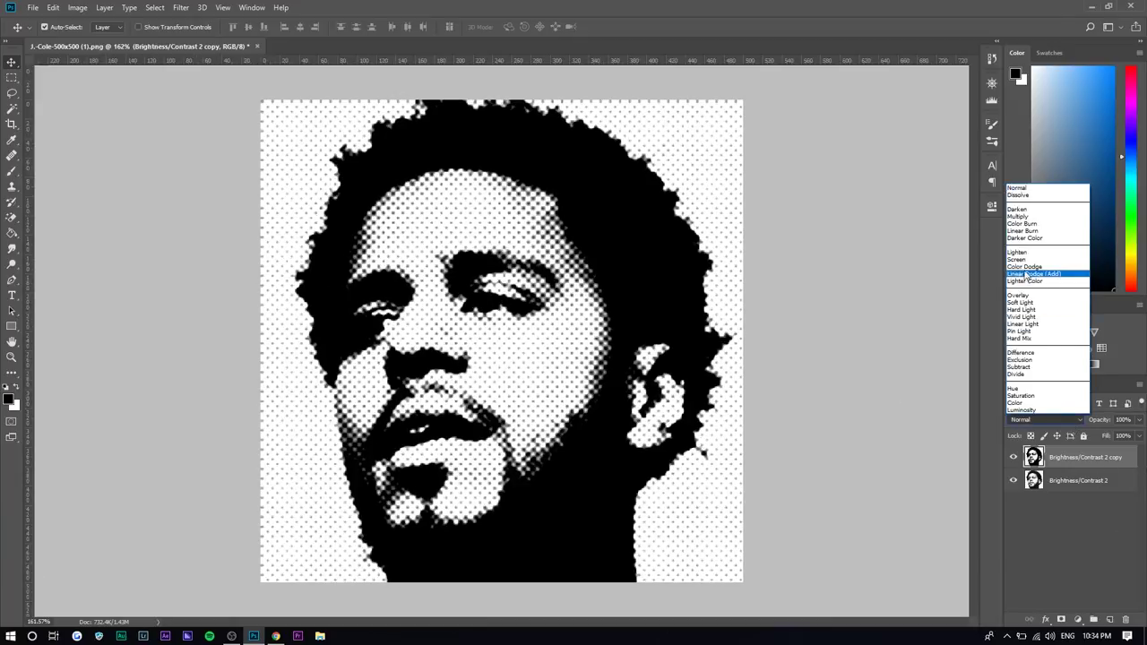
left_click(1023, 216)
left_click(1095, 485)
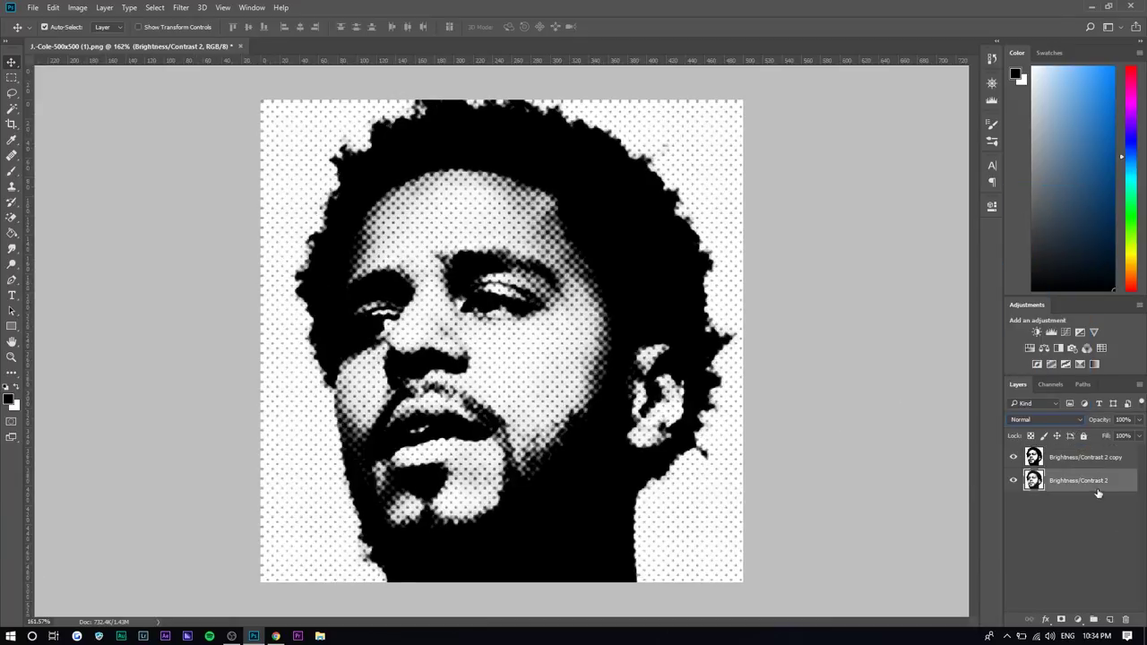
left_click(1109, 619)
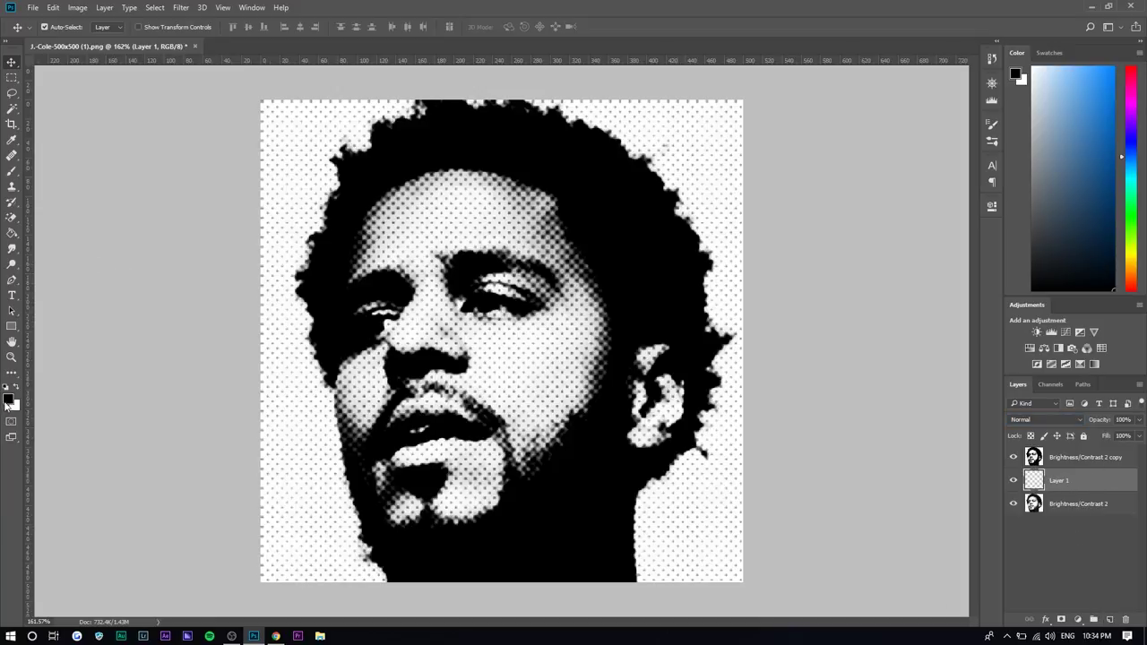
Step: Set the foreground colour to bright yellow and fill Layer 1 with it
left_click(8, 399)
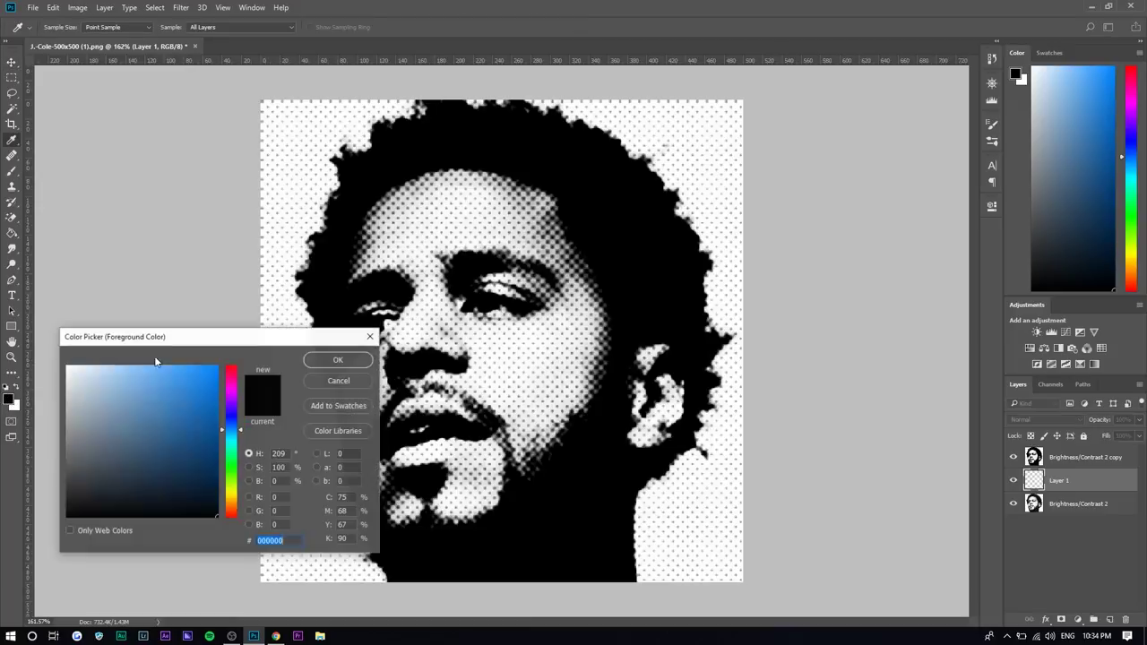
left_click(235, 489)
left_click_drag(235, 489, 235, 494)
left_click(215, 367)
left_click(338, 360)
key("v")
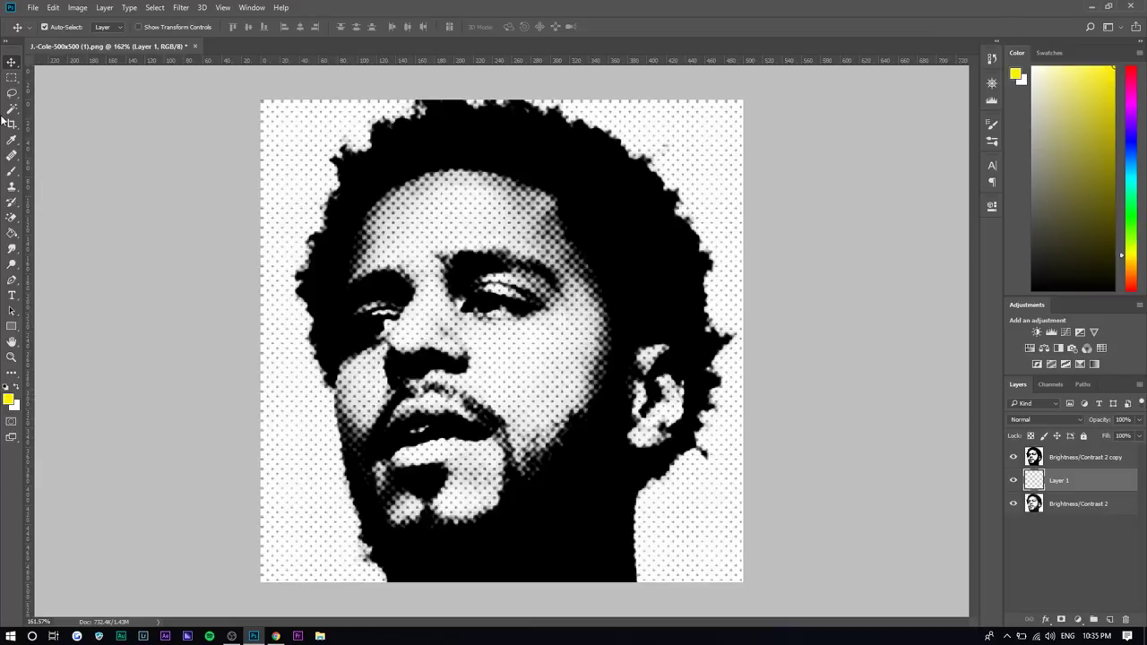
key("alt+BackSpace")
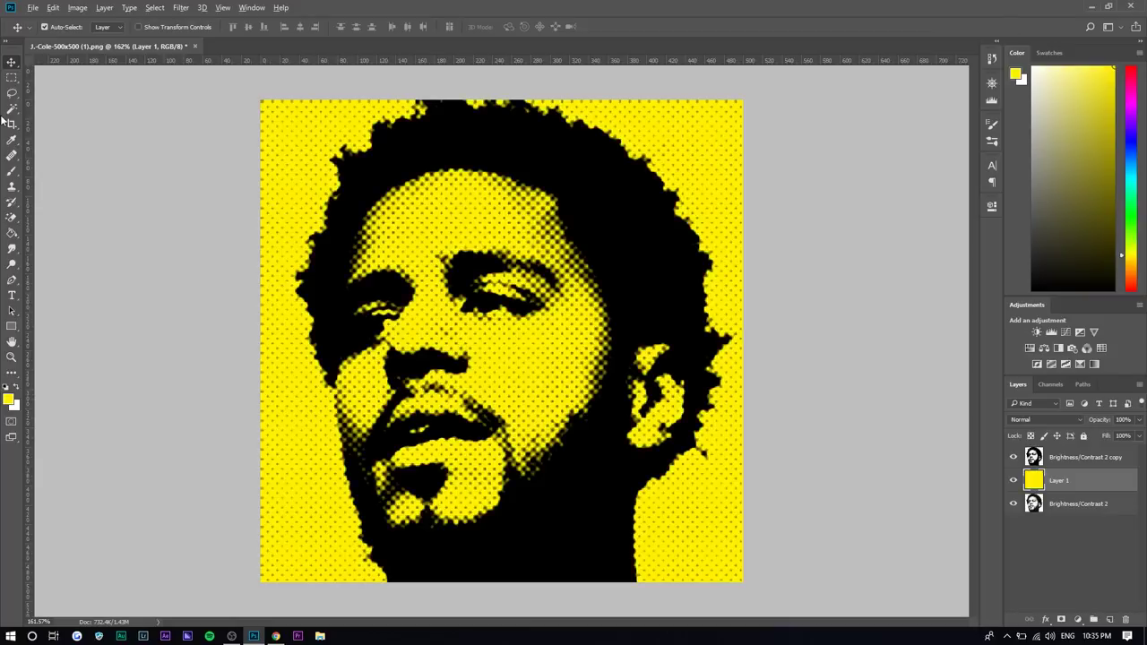
left_click(15, 404)
left_click(344, 350)
key("ctrl+BackSpace")
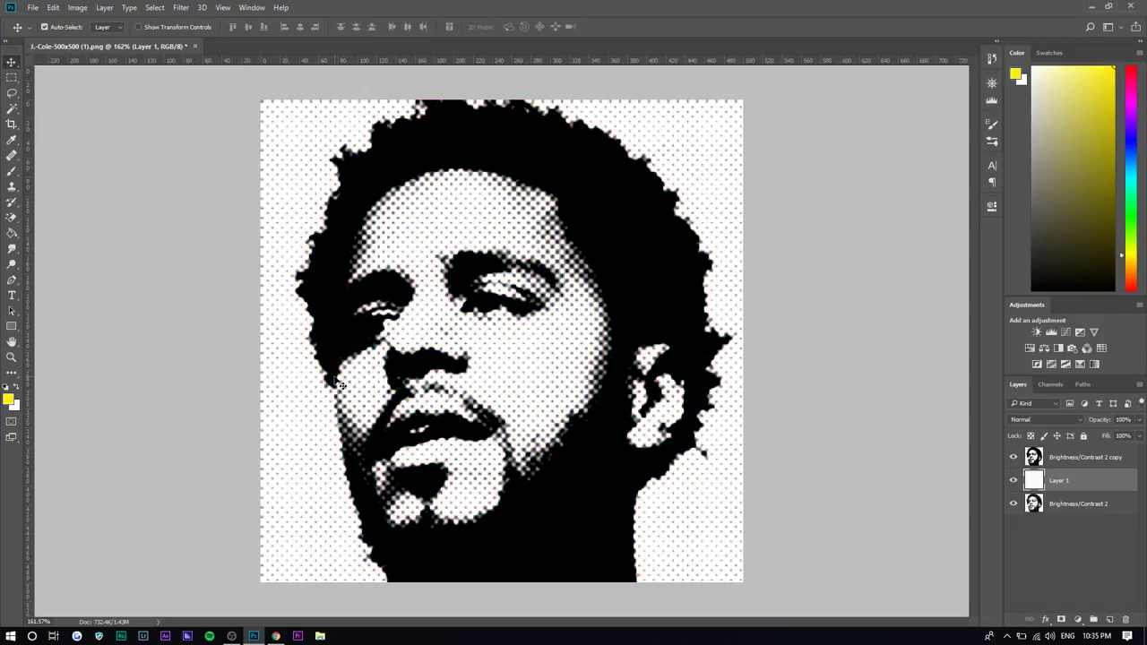
key("alt+BackSpace")
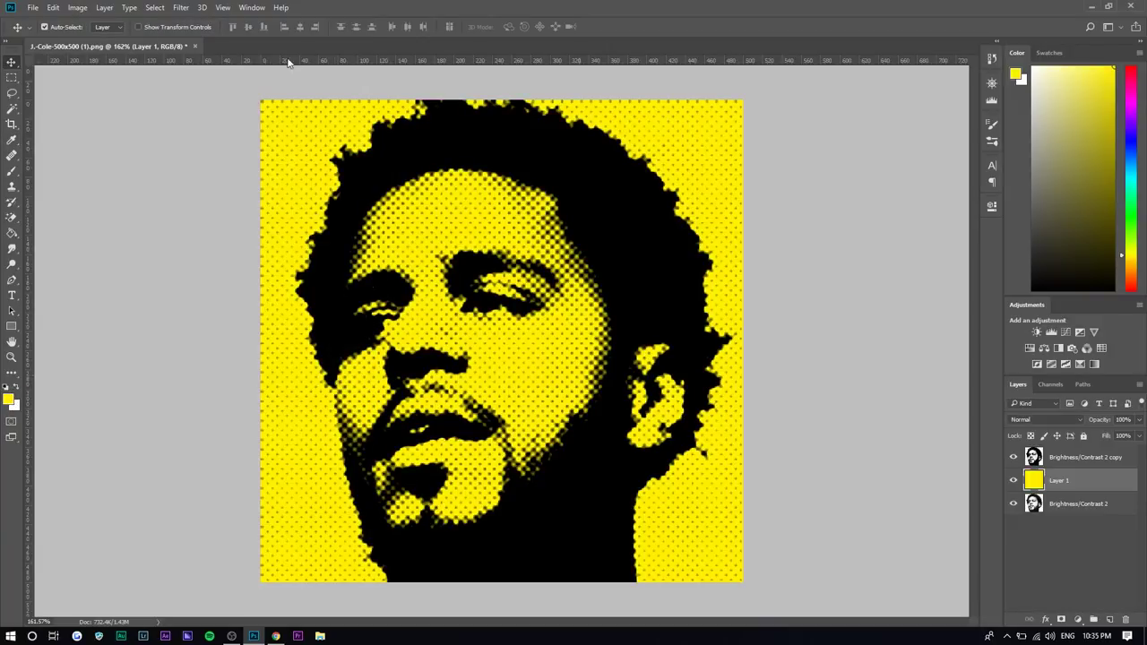
Step: Take the Brush tool and pick a muted brownish-orange foreground colour
key("b")
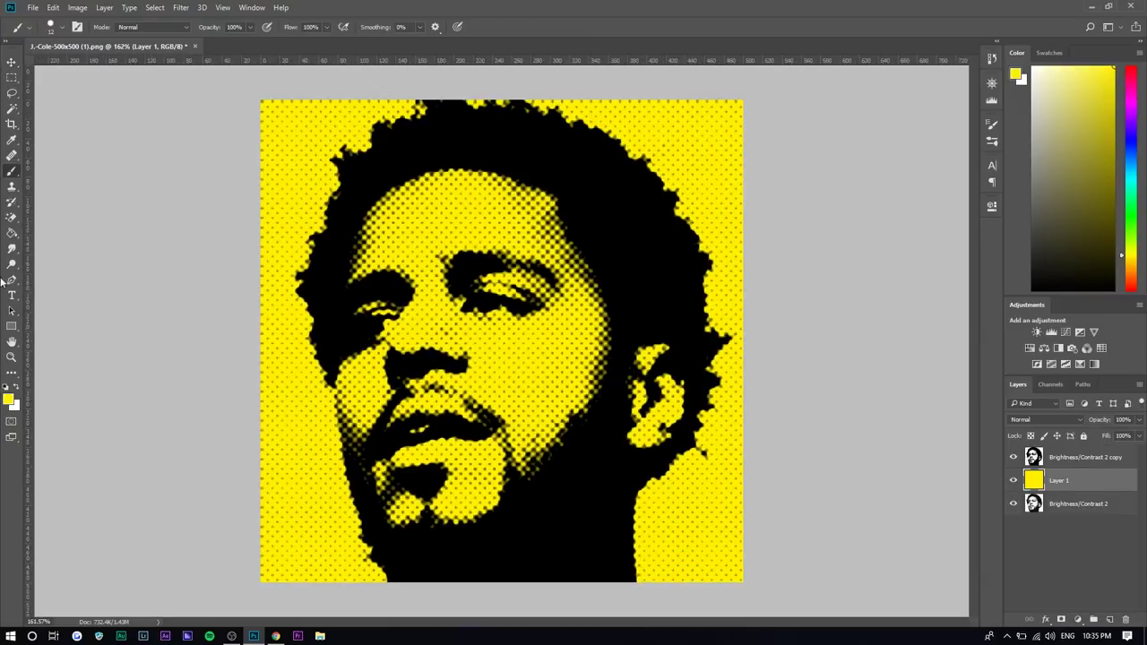
left_click(7, 393)
left_click(149, 420)
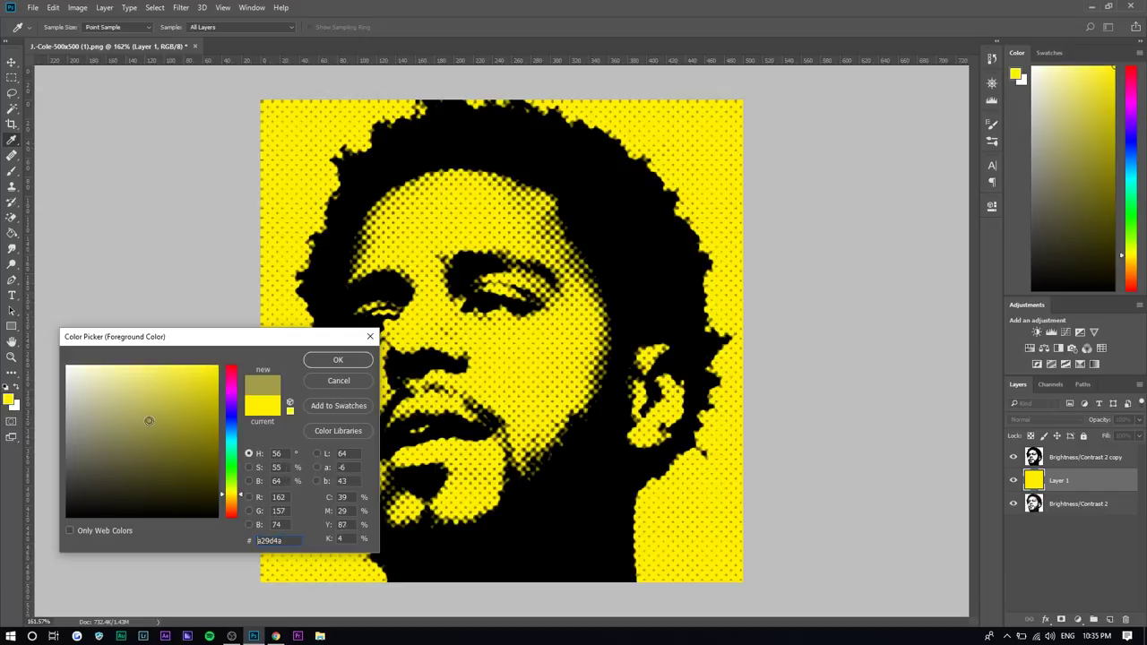
left_click(230, 500)
left_click_drag(229, 506, 230, 510)
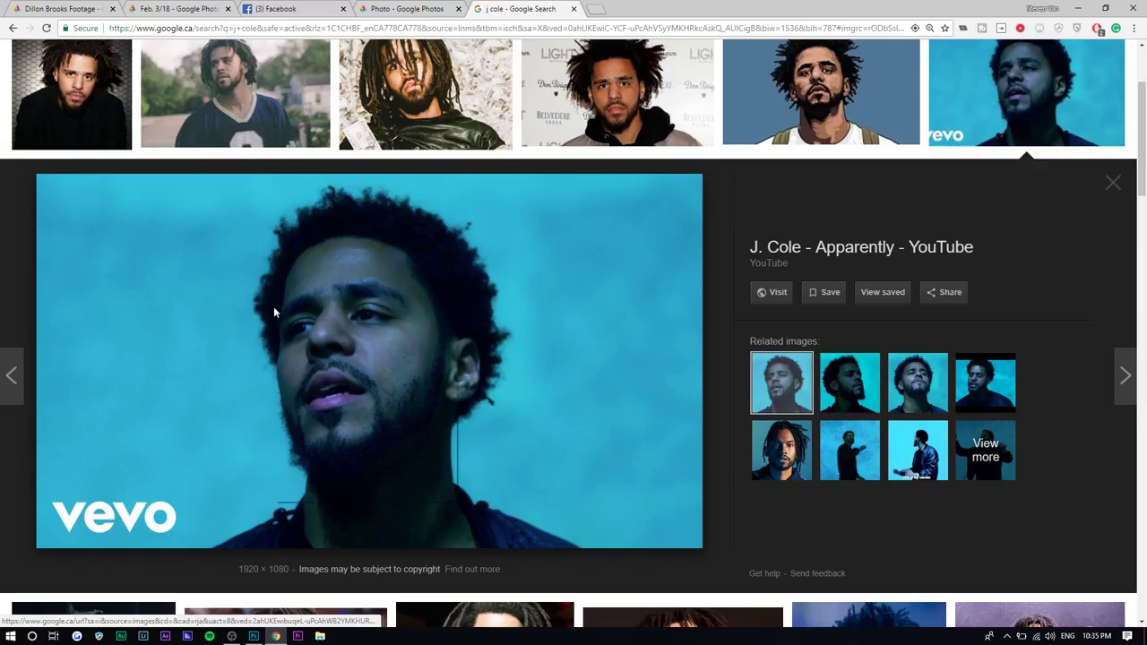
Step: Copy the face photo from the browser and paste it into Photoshop as a new layer
right_click(274, 308)
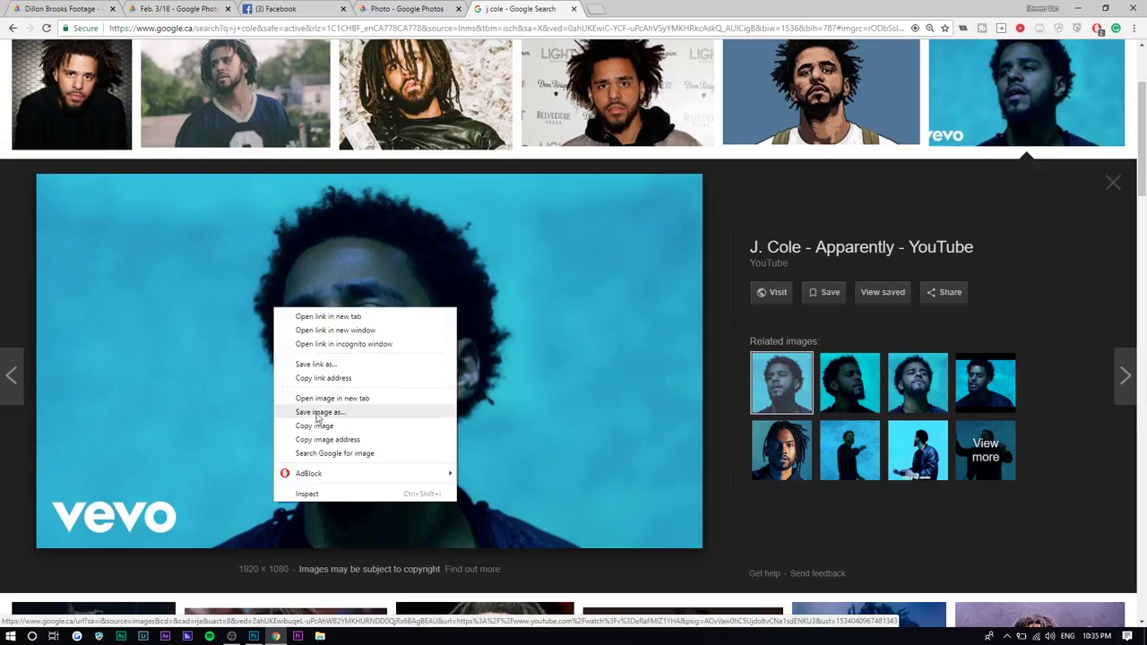
left_click(318, 427)
key("alt+Tab")
key("ctrl+v")
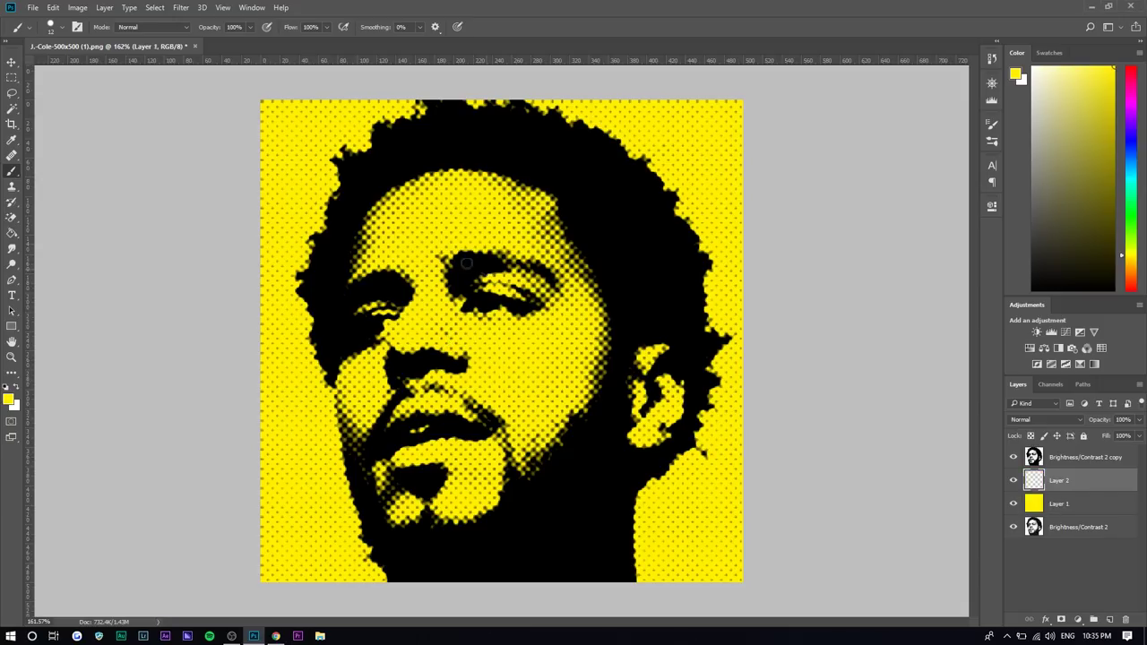
key("ctrl+t")
Step: Sample a skin tone from the pasted photo, then cancel to keep yellow as foreground
key("ctrl+0")
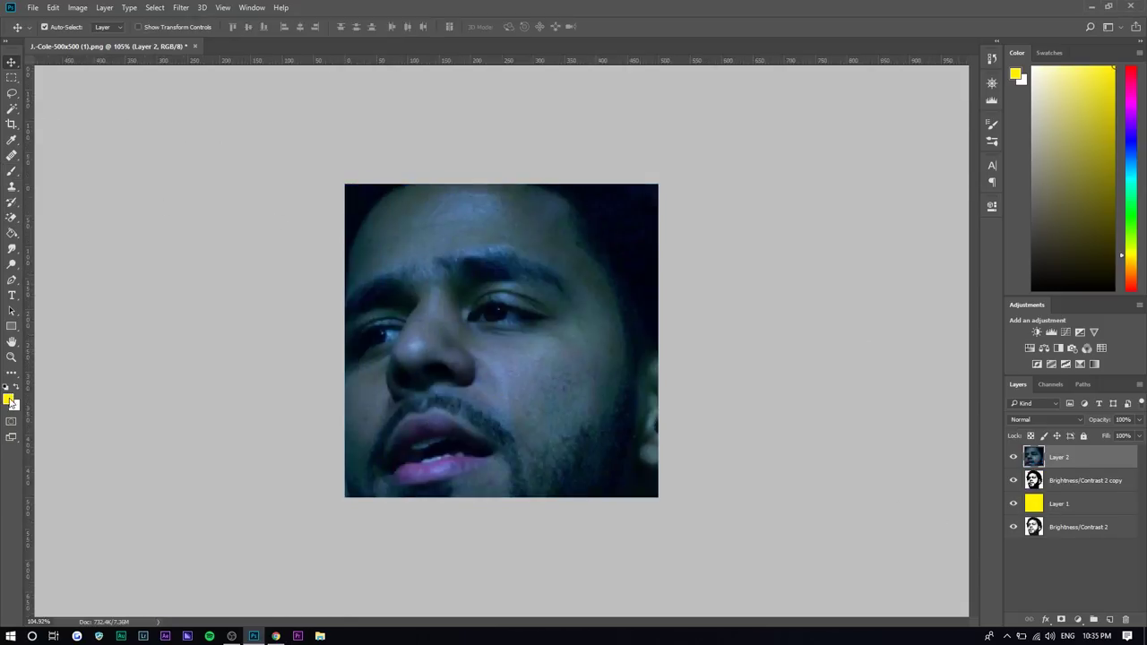
left_click(8, 399)
left_click(507, 291)
left_click_drag(100, 342, 653, 203)
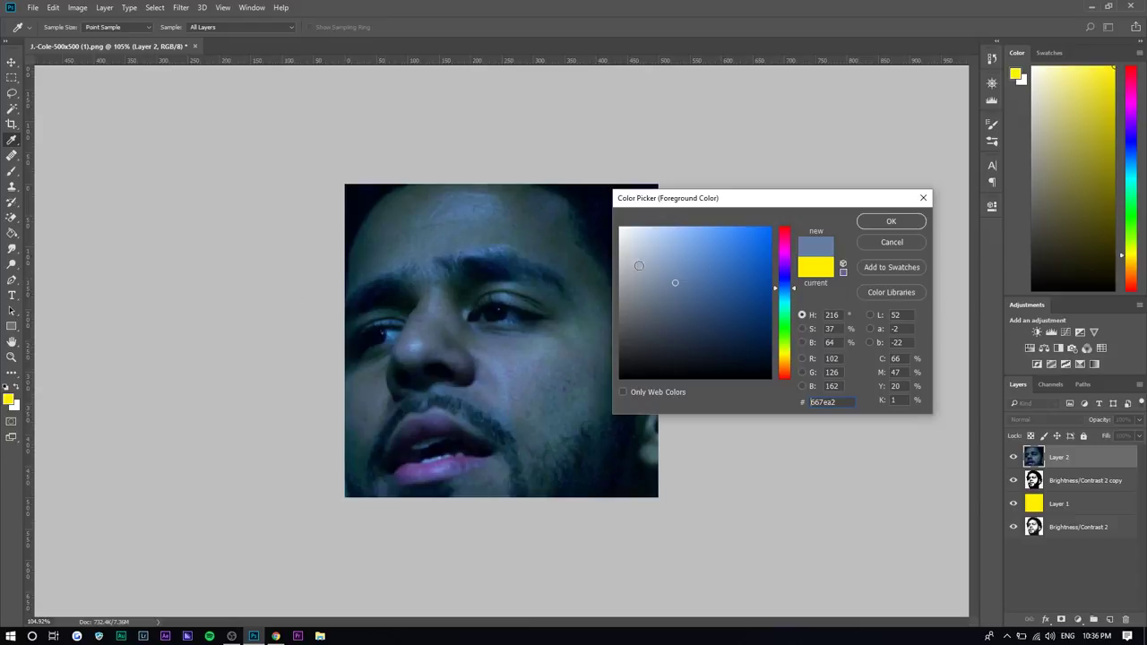
left_click_drag(635, 202, 681, 204)
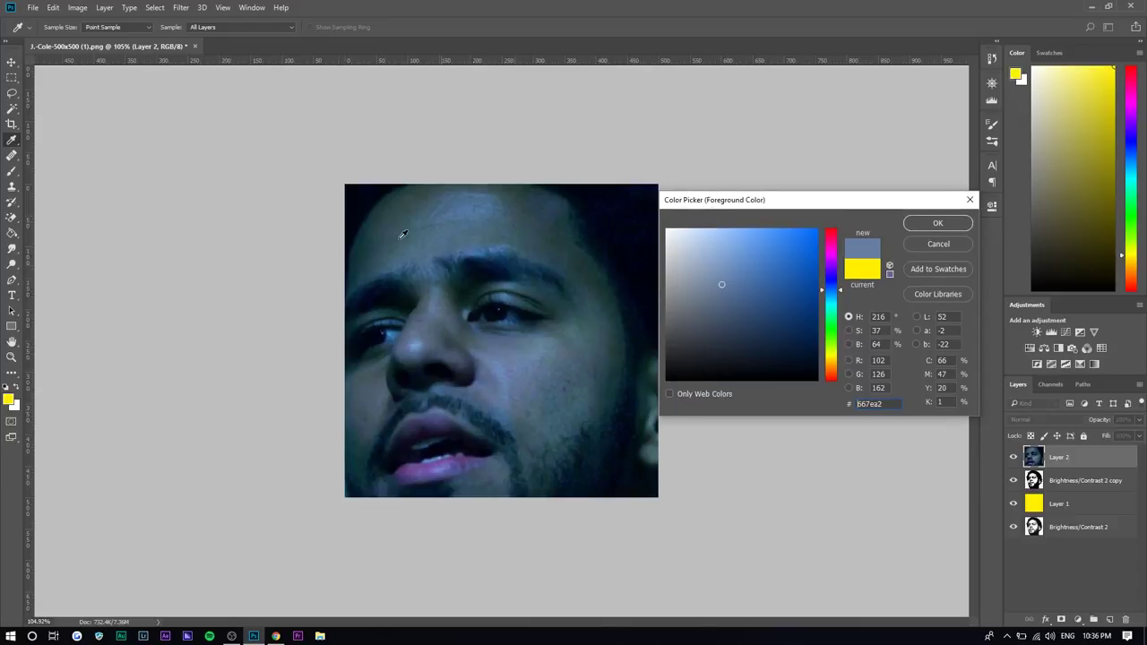
left_click(937, 244)
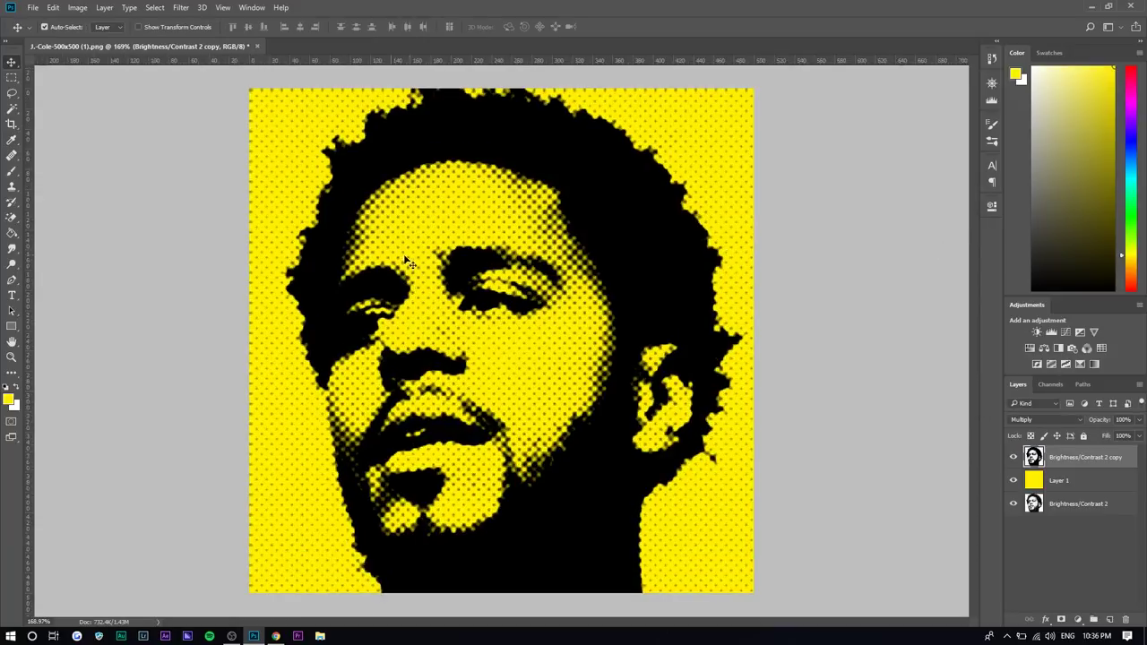
Step: Add an empty layer above yellow Layer 1 and set the foreground colour to purple #9600ff
key("b")
left_click(1085, 479)
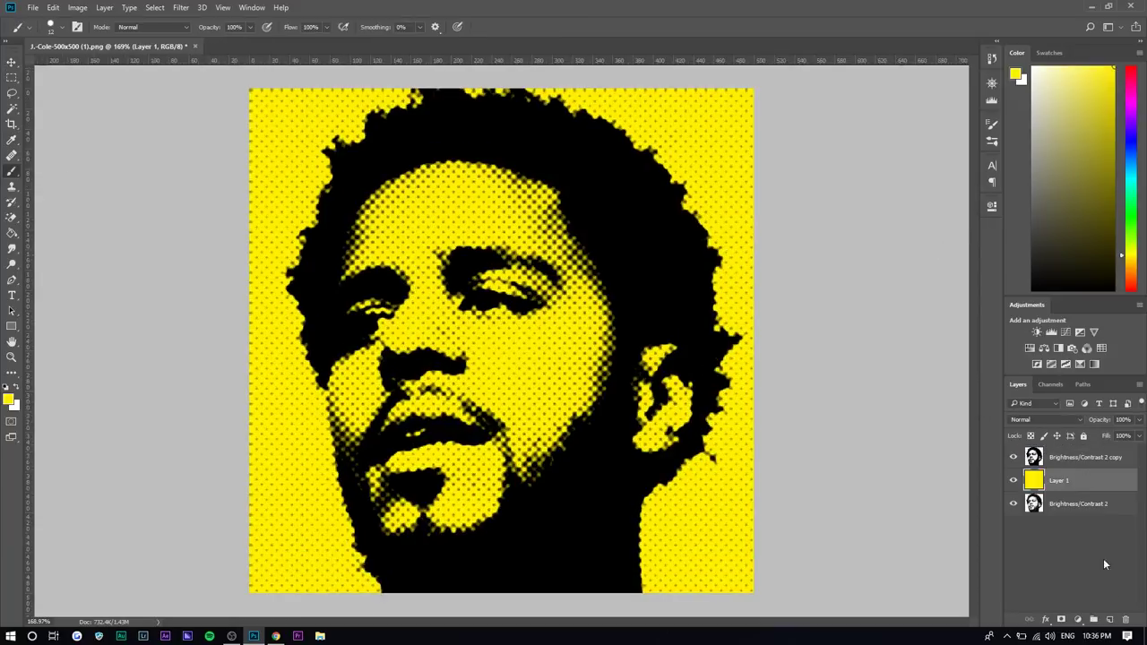
left_click(1108, 619)
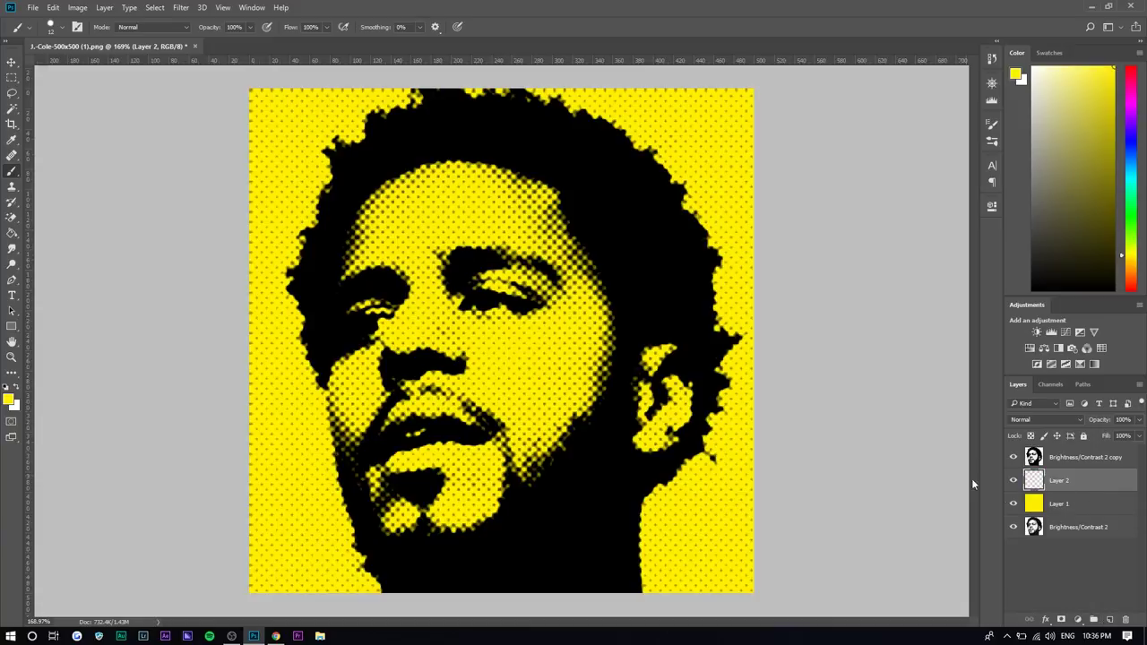
left_click(11, 403)
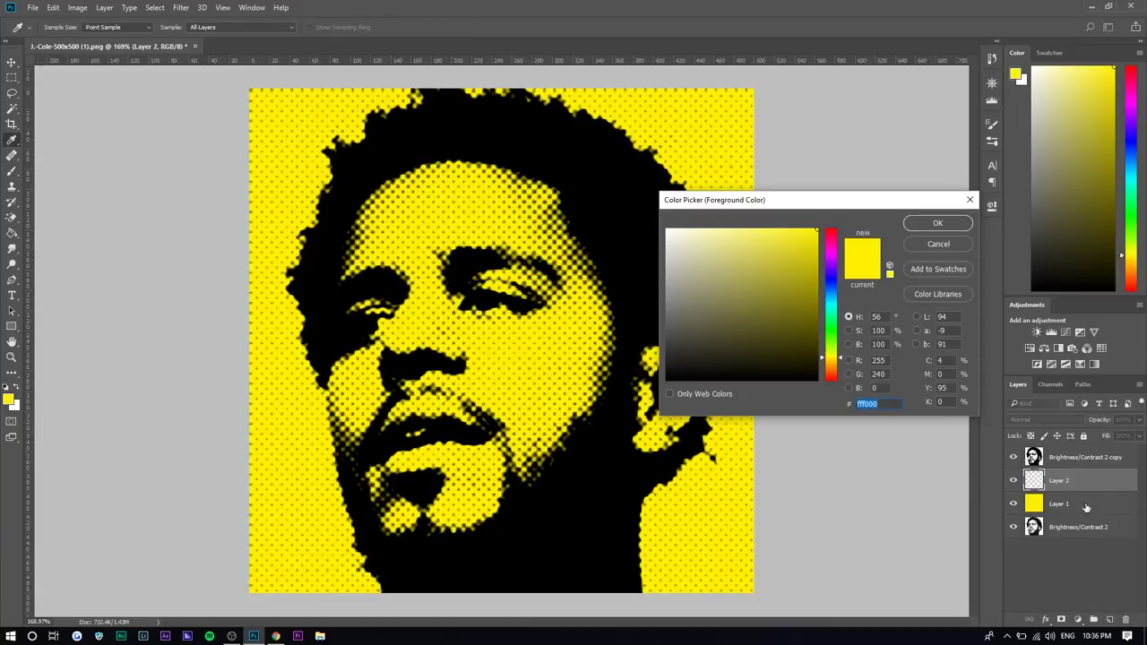
left_click(831, 267)
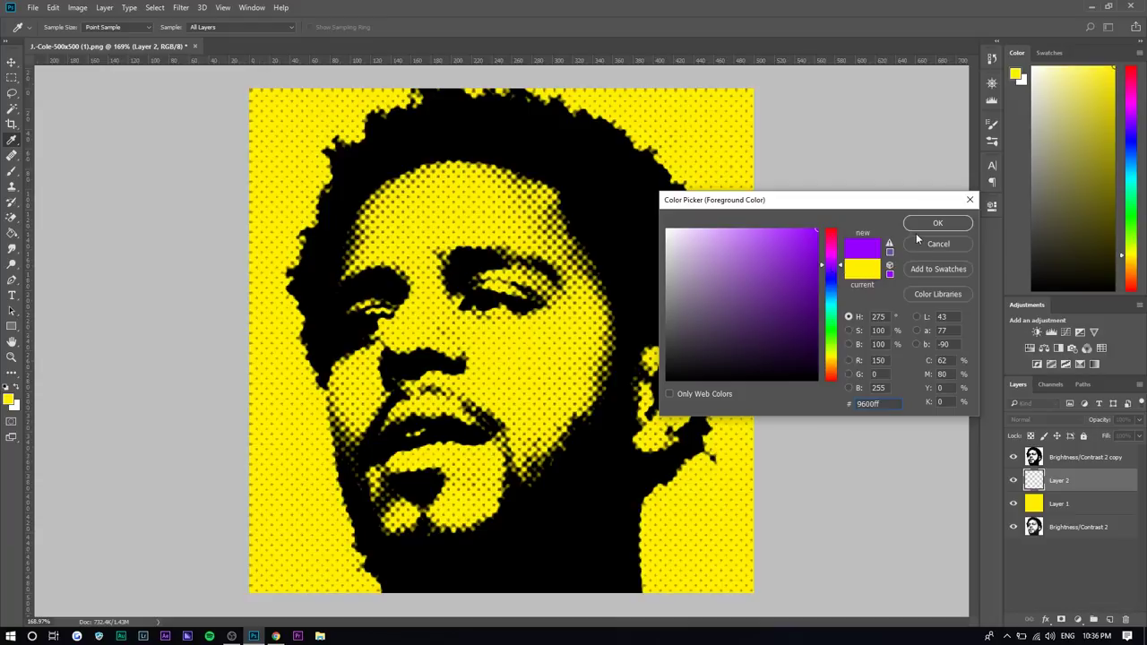
left_click(937, 223)
left_click(12, 280)
Step: Trace a closed pen path around the face, then cancel the Fill Path dialog
left_click(316, 251)
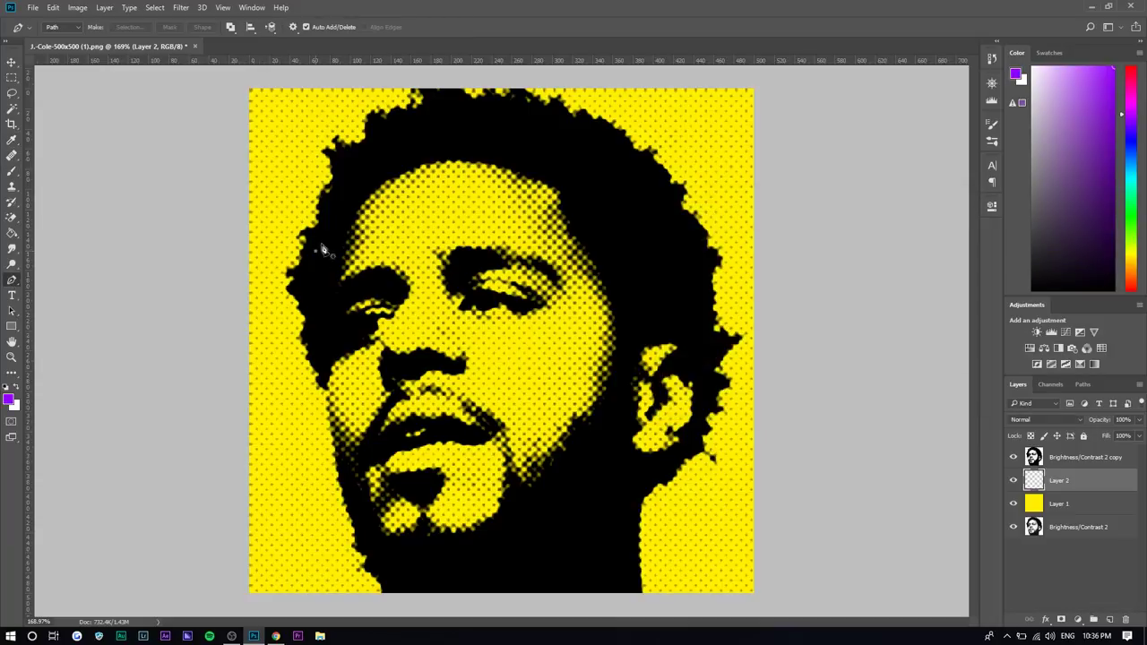
left_click(402, 167)
left_click_drag(542, 155, 548, 164)
left_click(683, 264)
left_click(708, 367)
left_click(702, 439)
left_click(632, 481)
left_click(423, 571)
left_click(359, 527)
left_click(315, 250)
right_click(410, 253)
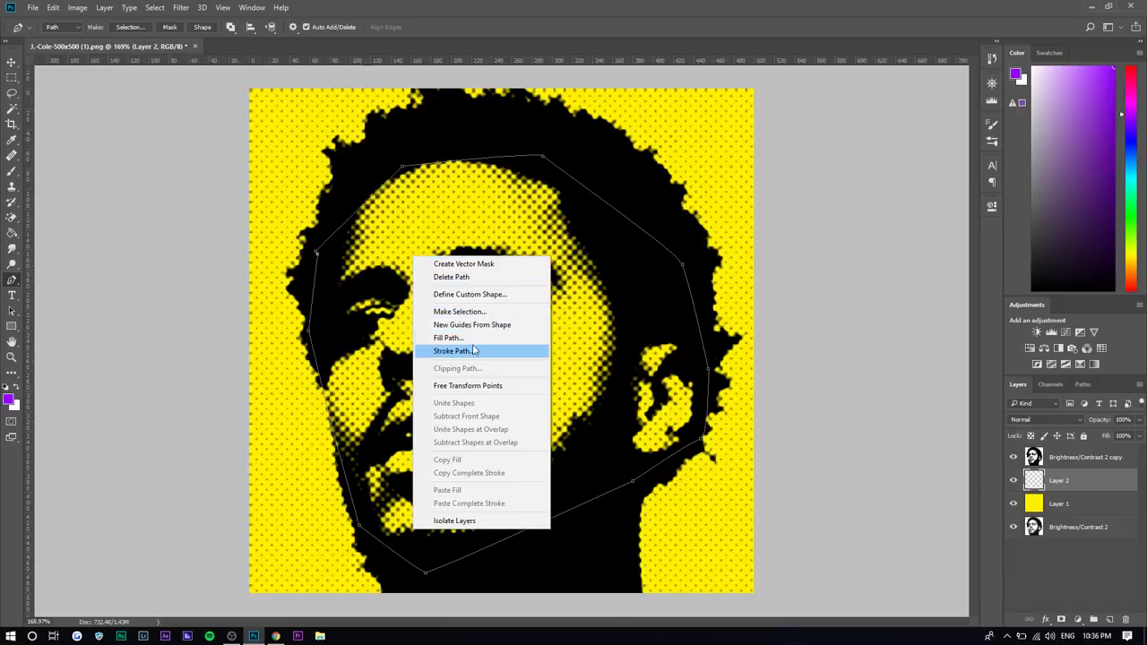
left_click(475, 338)
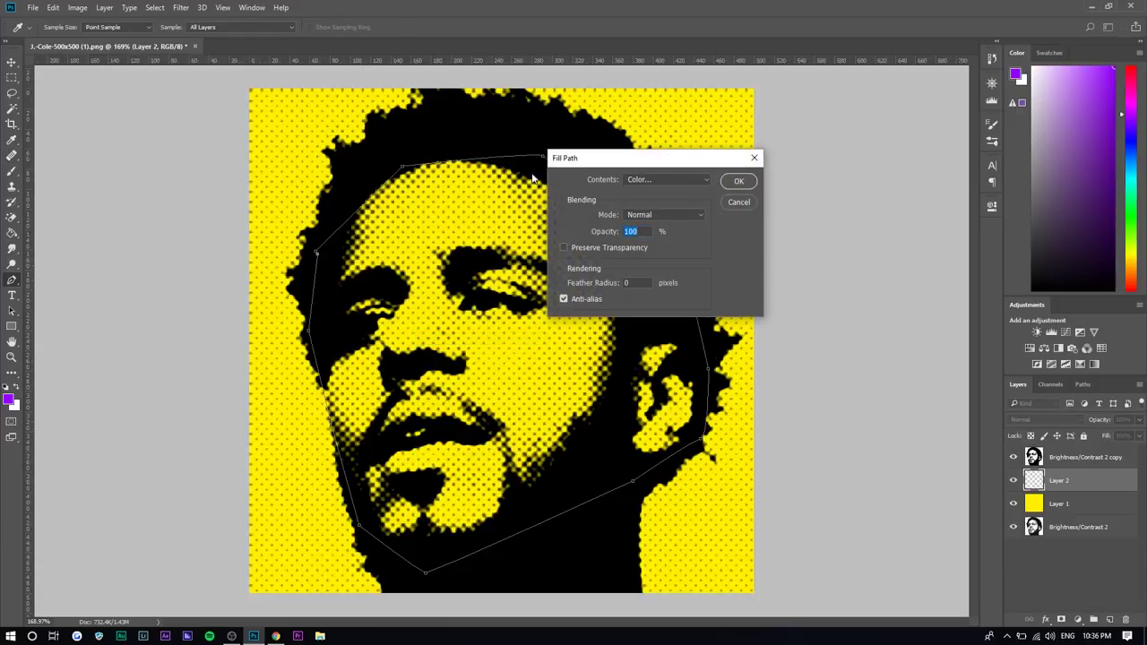
key("Escape")
key("Escape")
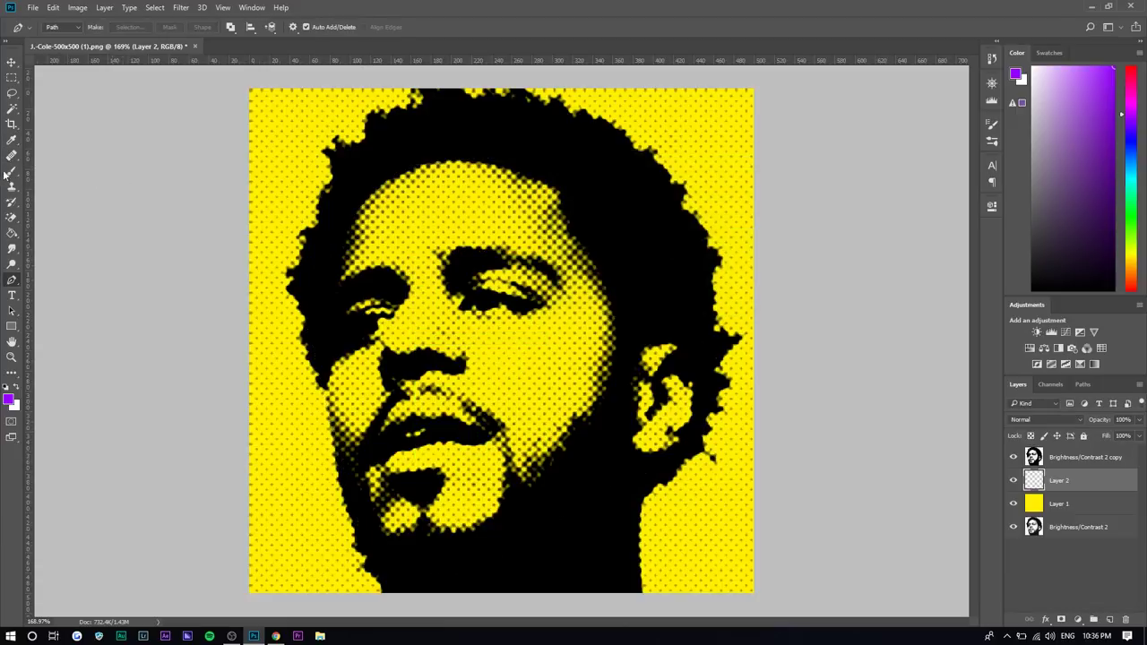
Step: Paint purple over the face from forehead to chin with a 48 px brush
key("b")
left_click(52, 26)
left_click_drag(72, 66, 81, 66)
mouse_move(426, 224)
left_mouse_down()
mouse_move(421, 251)
mouse_move(367, 309)
mouse_move(407, 497)
mouse_move(461, 394)
left_mouse_up()
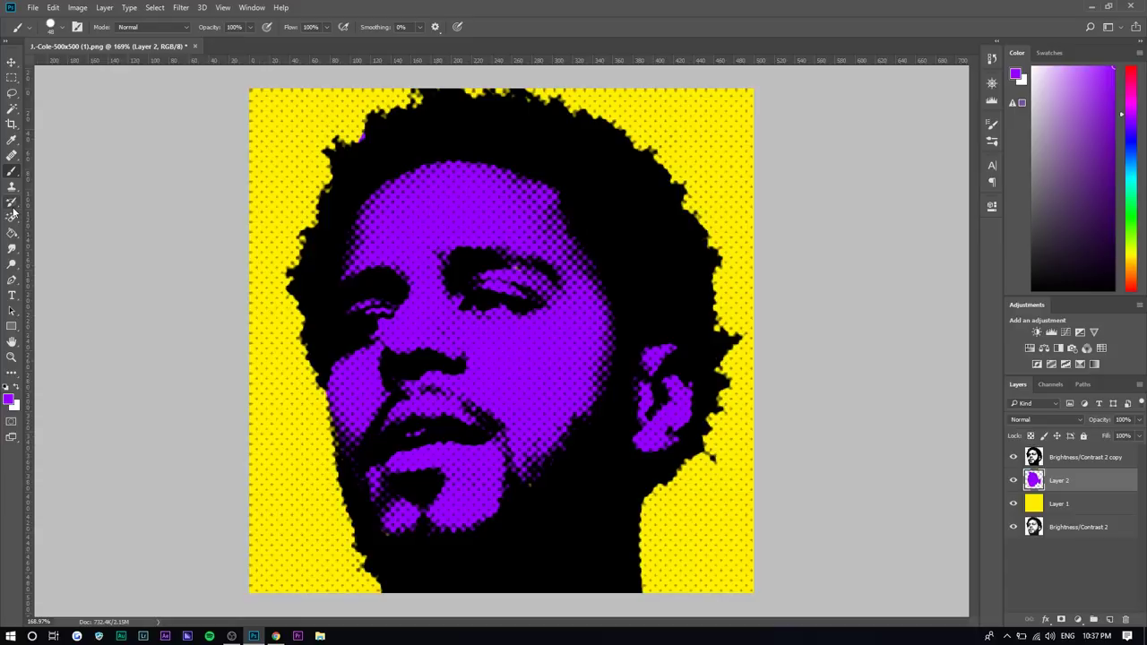
right_click(13, 216)
left_click(63, 217)
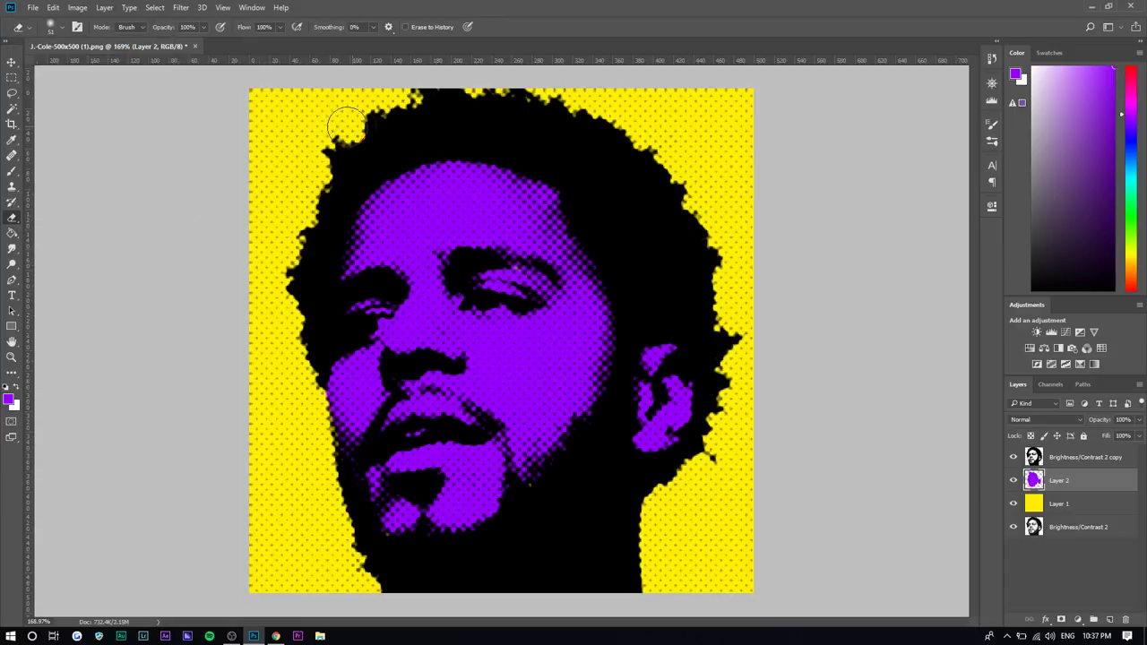
left_click(12, 61)
scroll(327, 414, "down", 1)
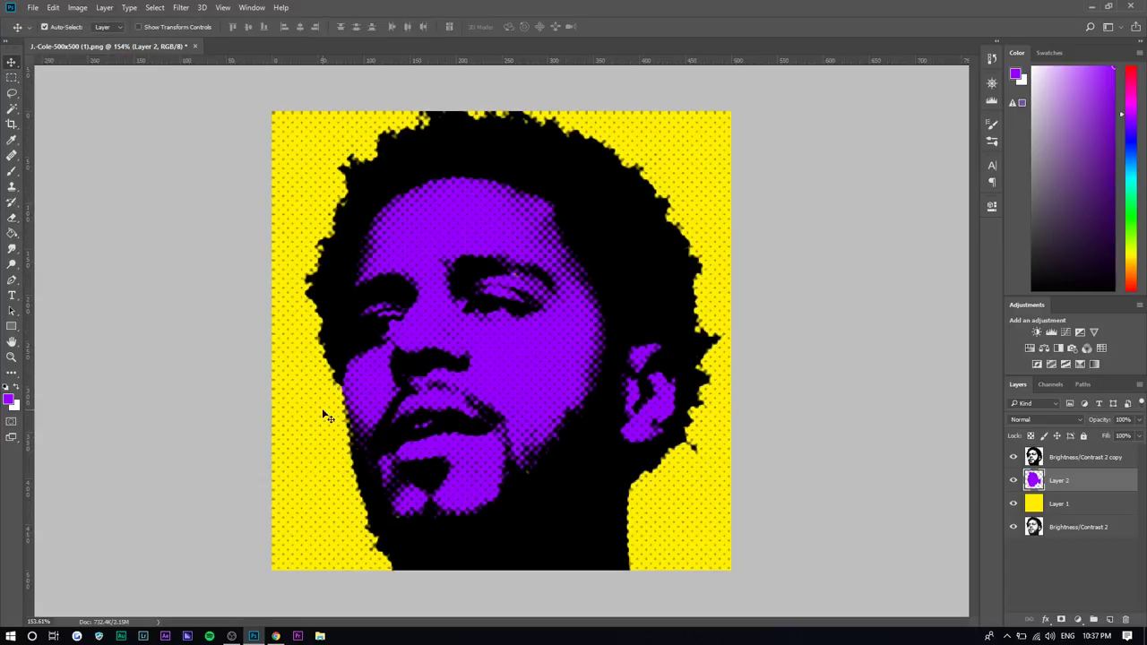
scroll(263, 392, "up", 5)
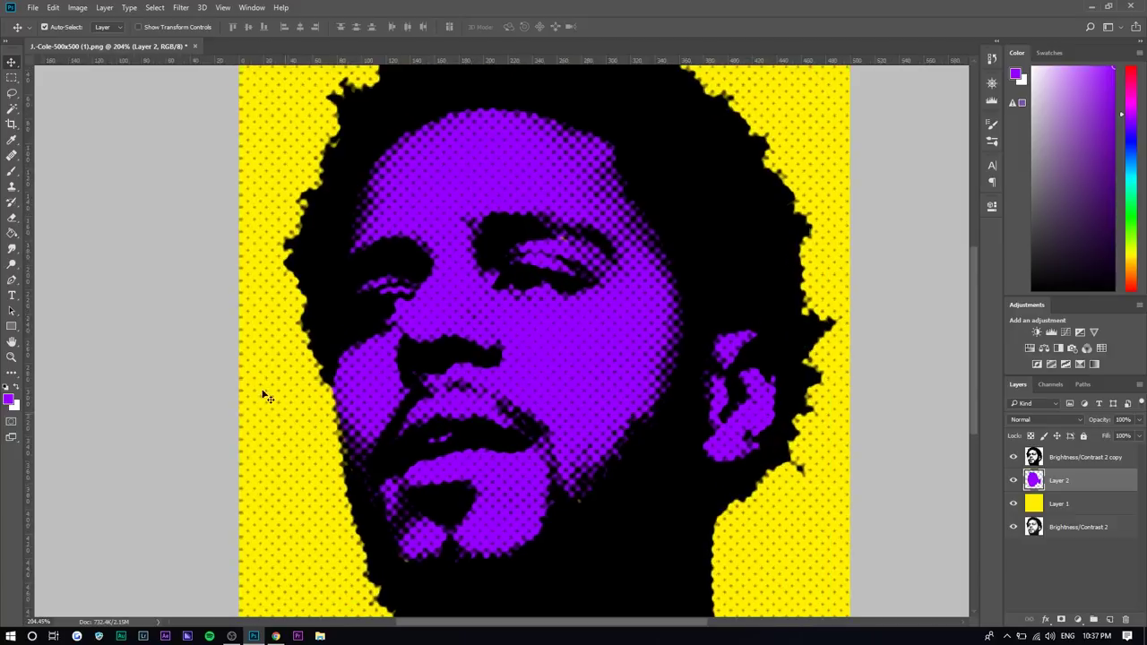
scroll(224, 328, "down", 4)
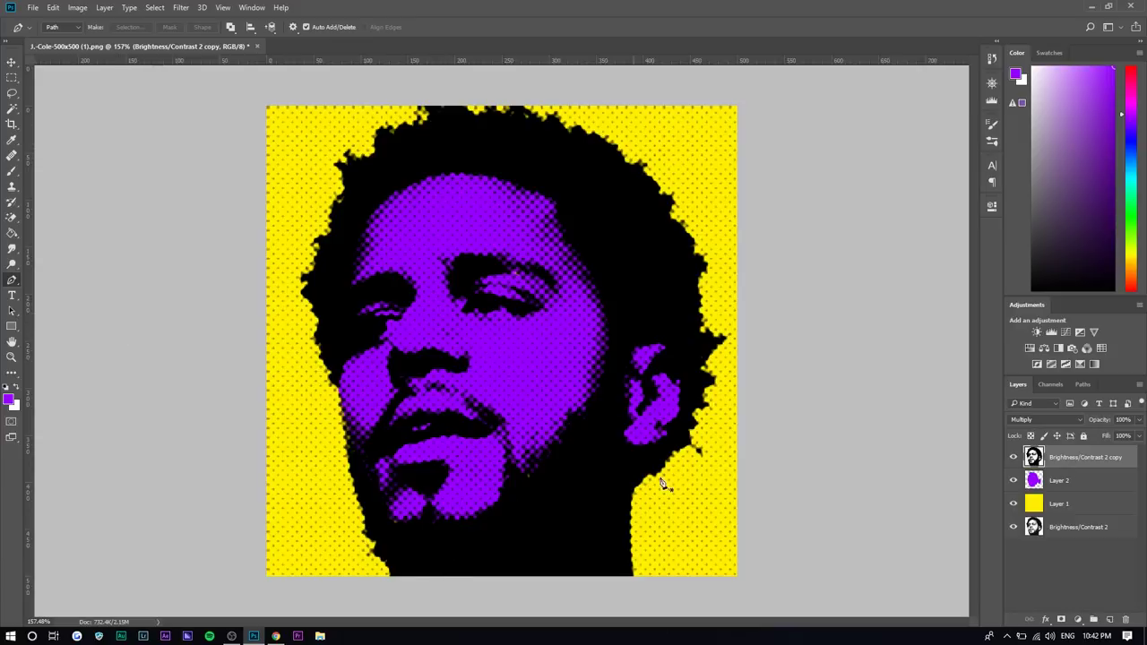
Step: Erase halftone dots from the lower-left yellow background, undoing the stroke over the hair
left_click(384, 561)
key("Escape")
left_click(11, 218)
left_click(62, 217)
mouse_move(280, 127)
left_mouse_down()
mouse_move(292, 184)
mouse_move(335, 113)
mouse_move(374, 121)
mouse_move(418, 184)
left_mouse_up()
key("ctrl+z")
key("ctrl+z")
key("ctrl+z")
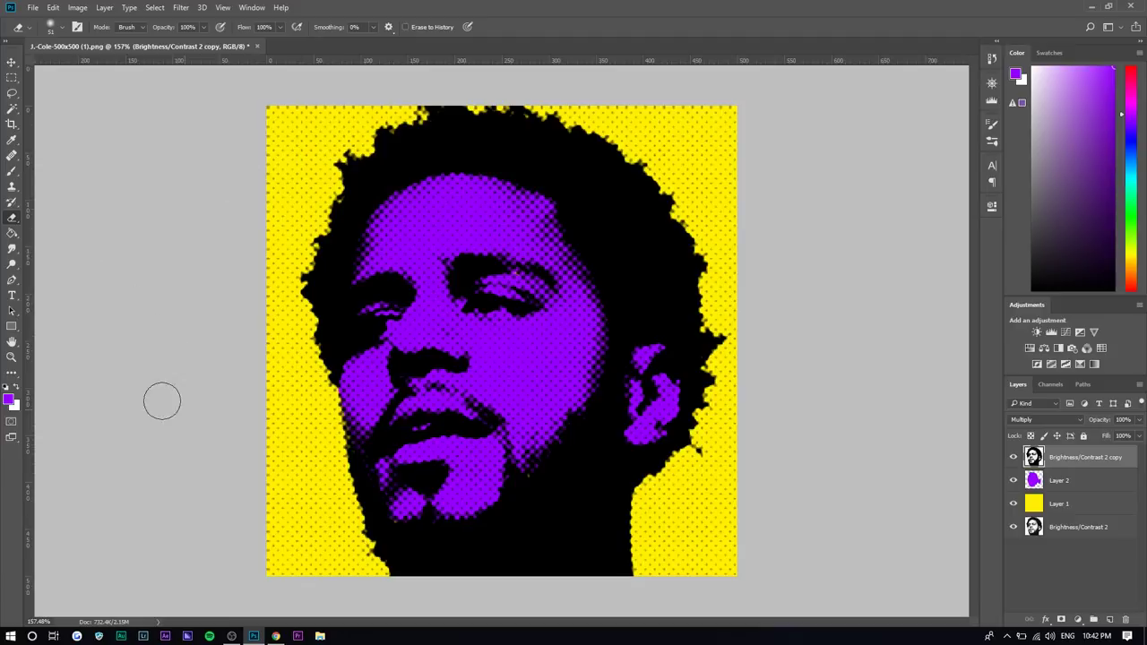
mouse_move(274, 482)
left_mouse_down()
mouse_move(287, 591)
mouse_move(321, 618)
mouse_move(321, 523)
mouse_move(264, 393)
mouse_move(302, 410)
left_mouse_up()
Step: Trace the background with a pen path, make it a selection to clear dots, then deselect
key("p")
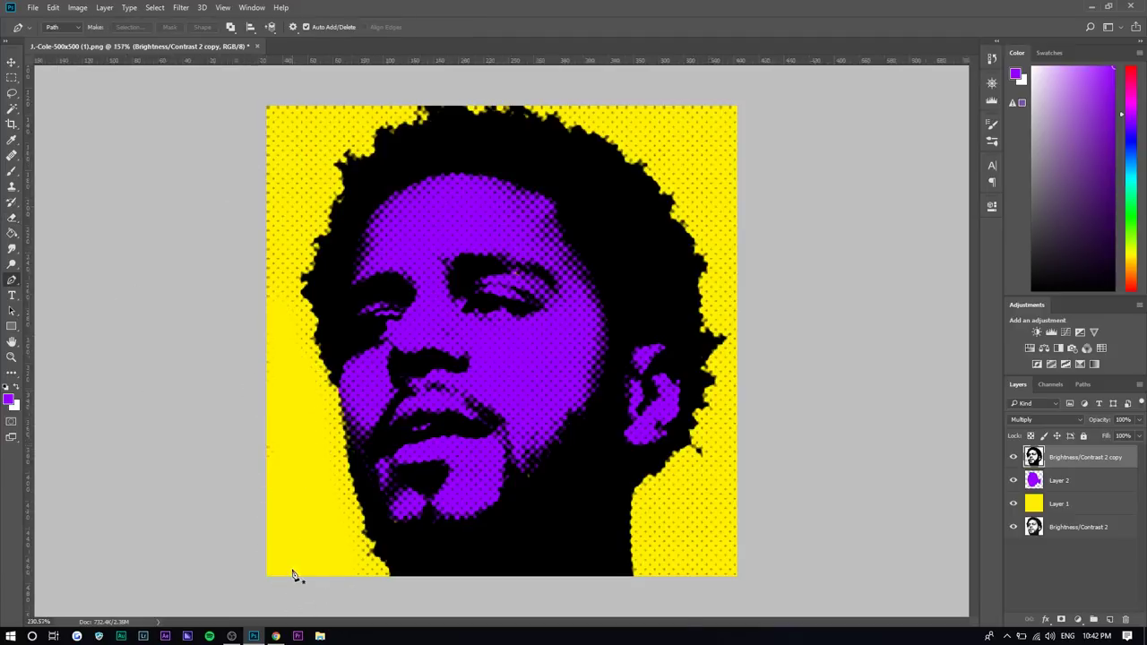
scroll(340, 564, "up", 4)
scroll(452, 591, "down", 3)
left_click(456, 569)
scroll(416, 519, "down", 4)
right_click(517, 233)
left_click(561, 285)
key("Return")
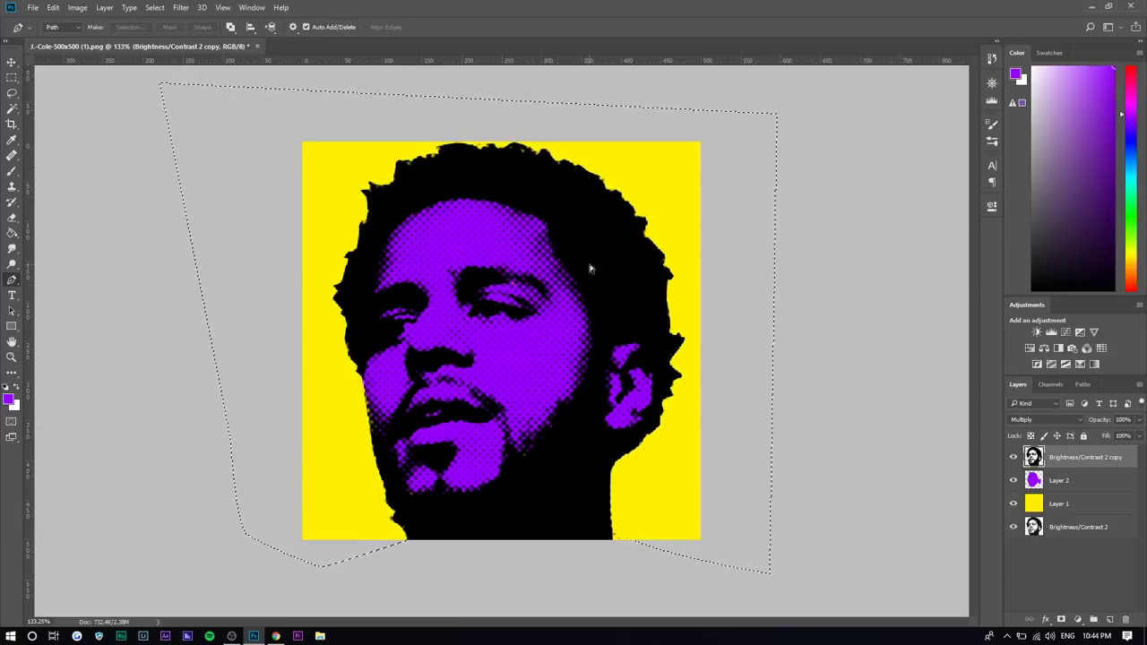
key("ctrl+d")
Step: Refit the view and make the yellow background Layer 1 active
key("ctrl+1")
key("ctrl+plus")
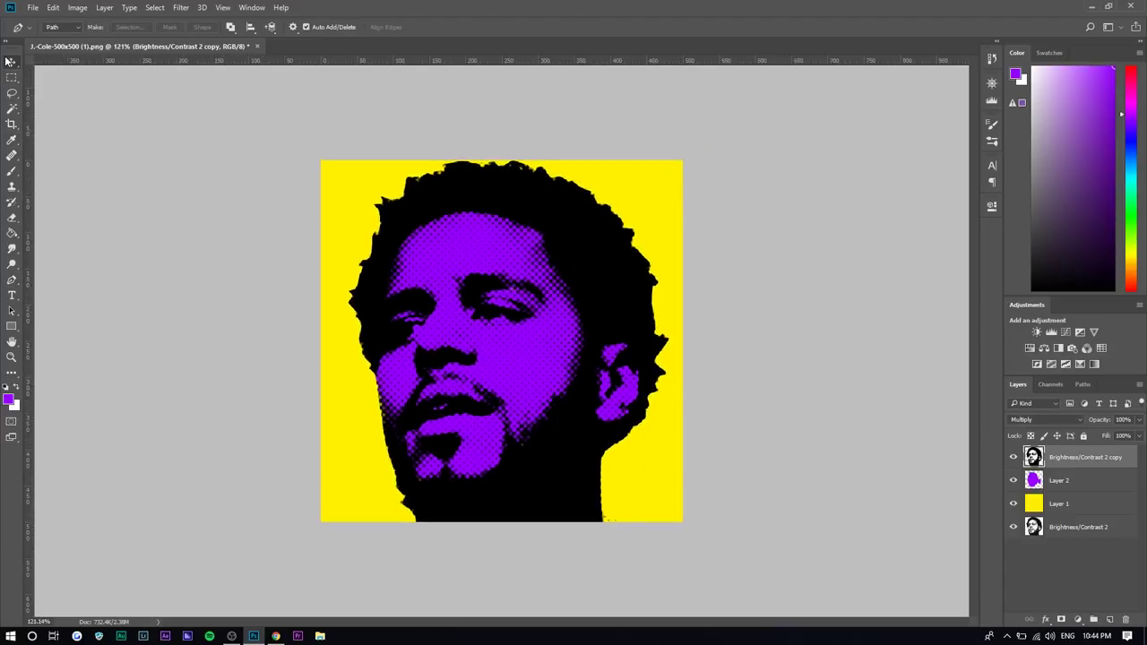
key("v")
key("ctrl+plus")
key("ctrl+minus")
left_click(305, 232)
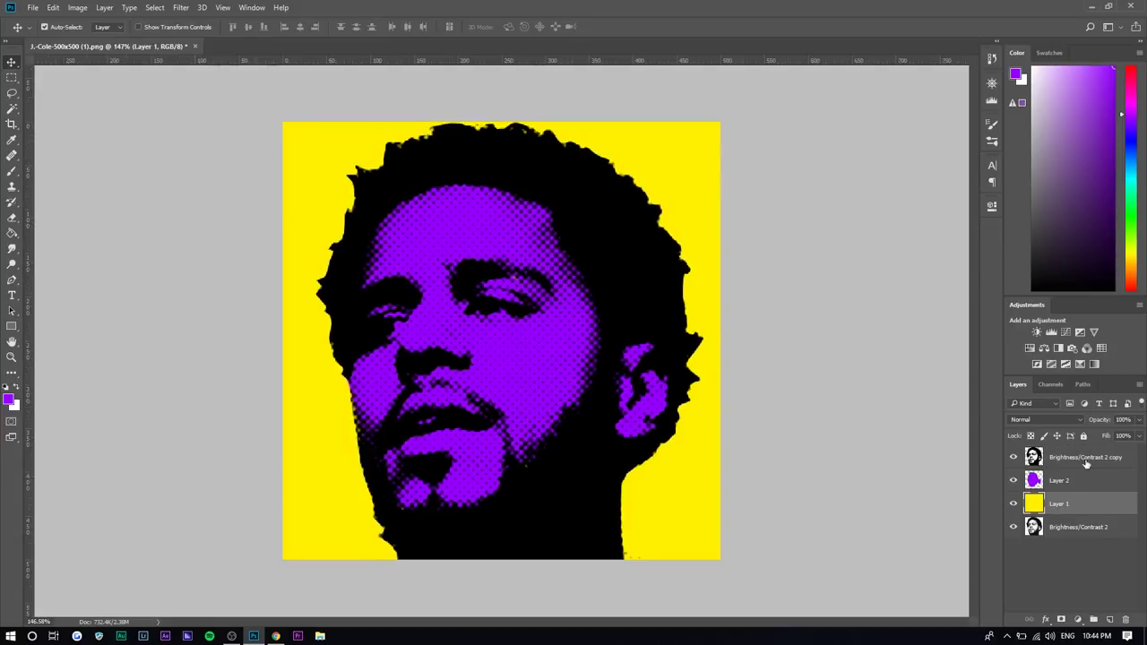
Step: Check Layer 1's yellow background by hiding and showing it, then clear the colour picker to reach the filters
left_click(1012, 504)
left_click(1012, 504)
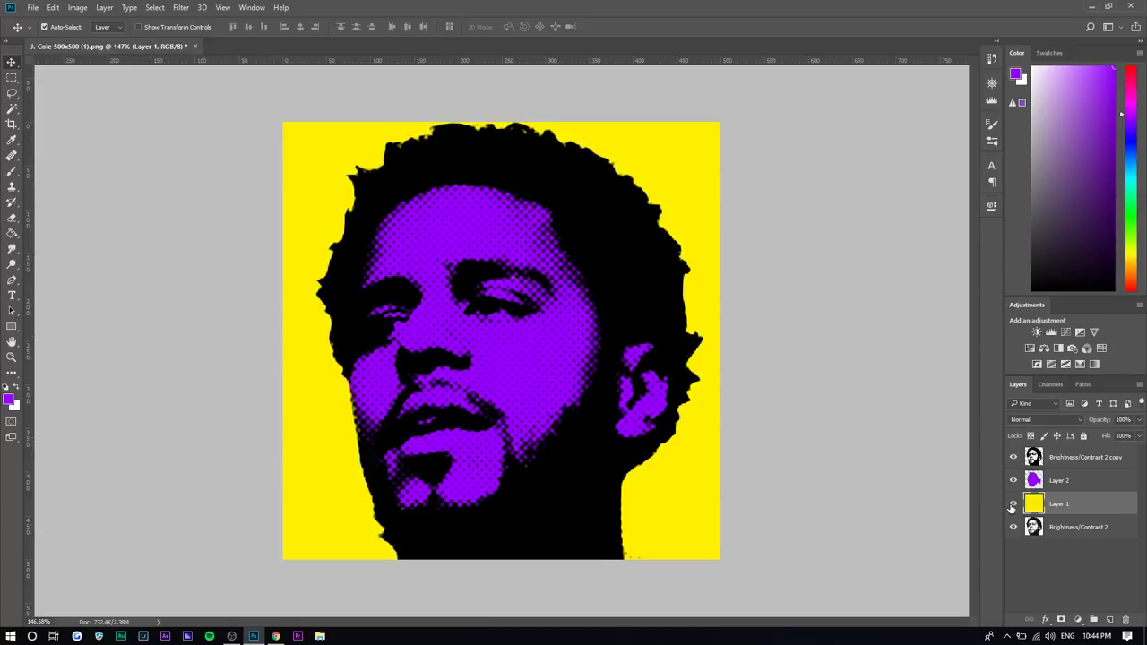
left_click(181, 7)
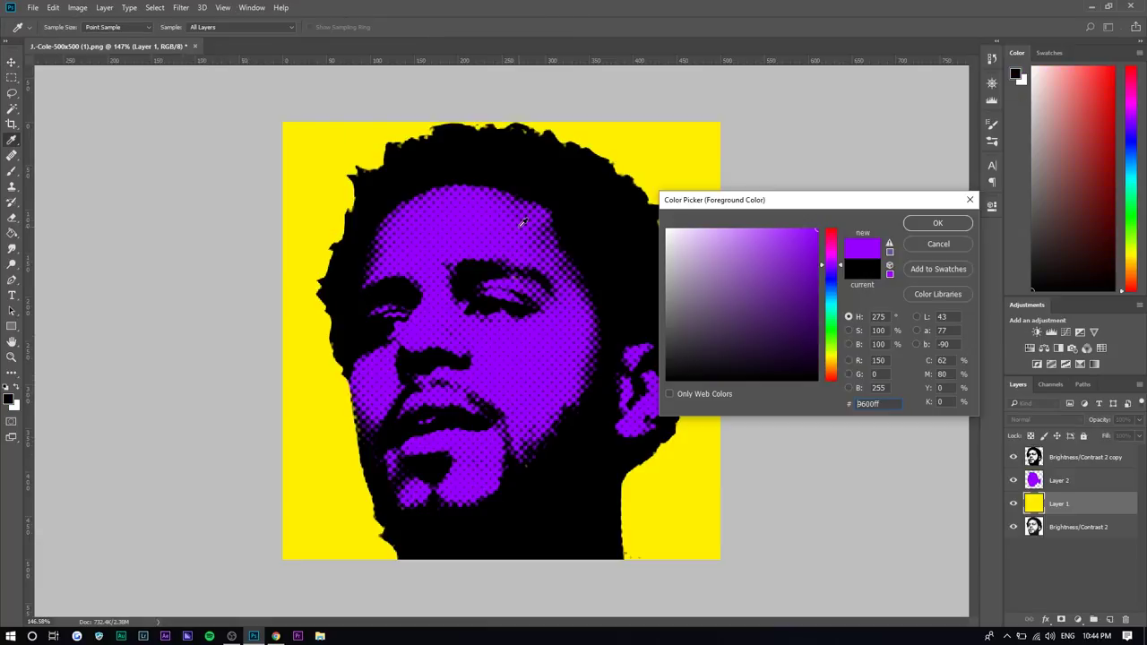
left_click_drag(709, 214, 157, 306)
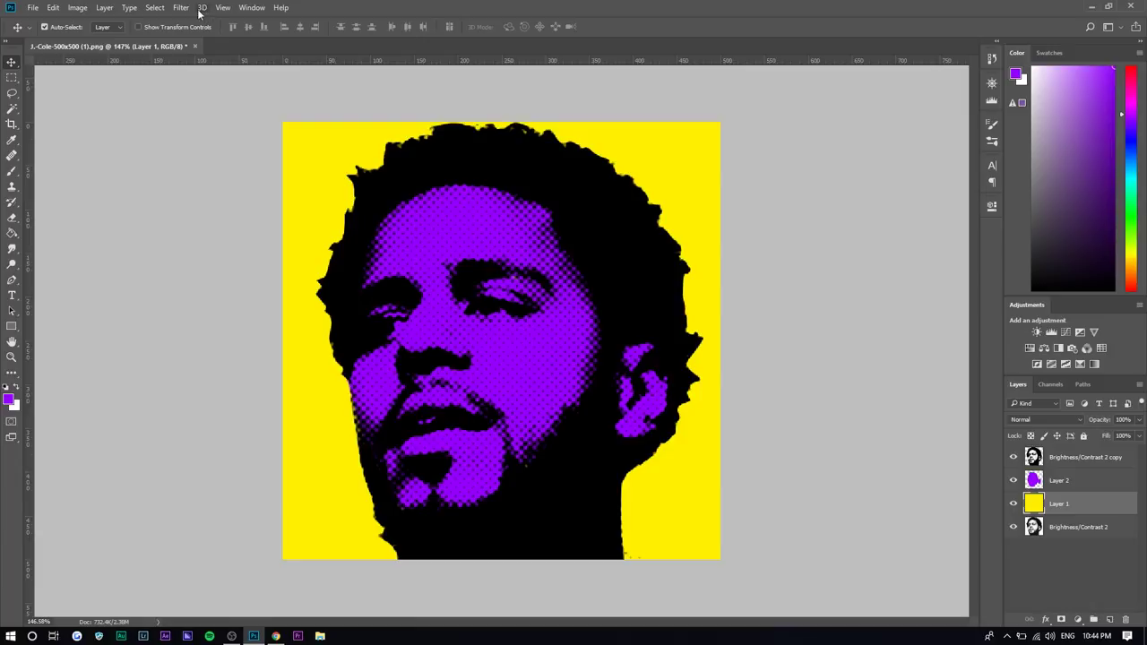
left_click(182, 7)
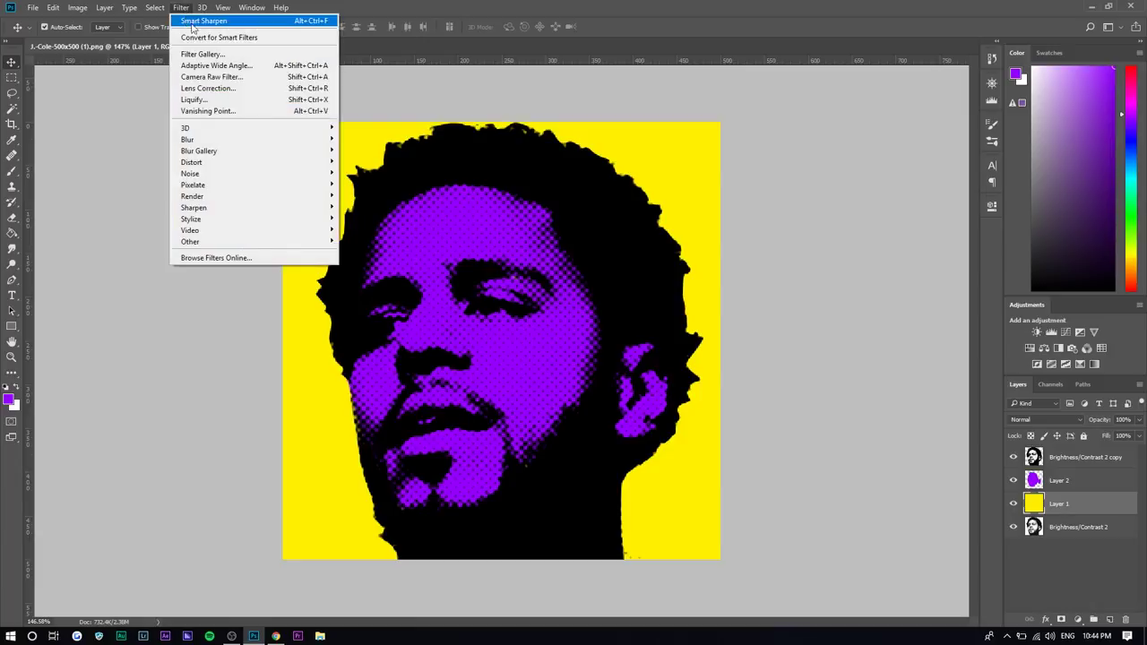
Step: Apply the Filter Gallery's Sketch > Halftone Pattern at size 3 to the yellow background layer
left_click(226, 55)
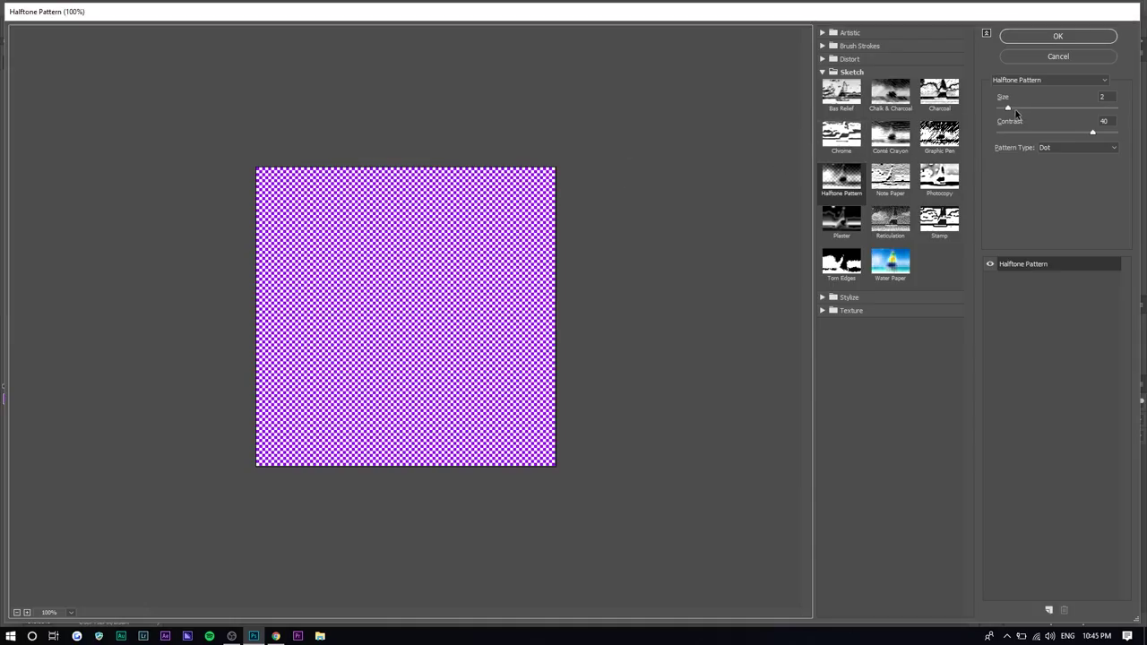
left_click_drag(1010, 109, 1019, 110)
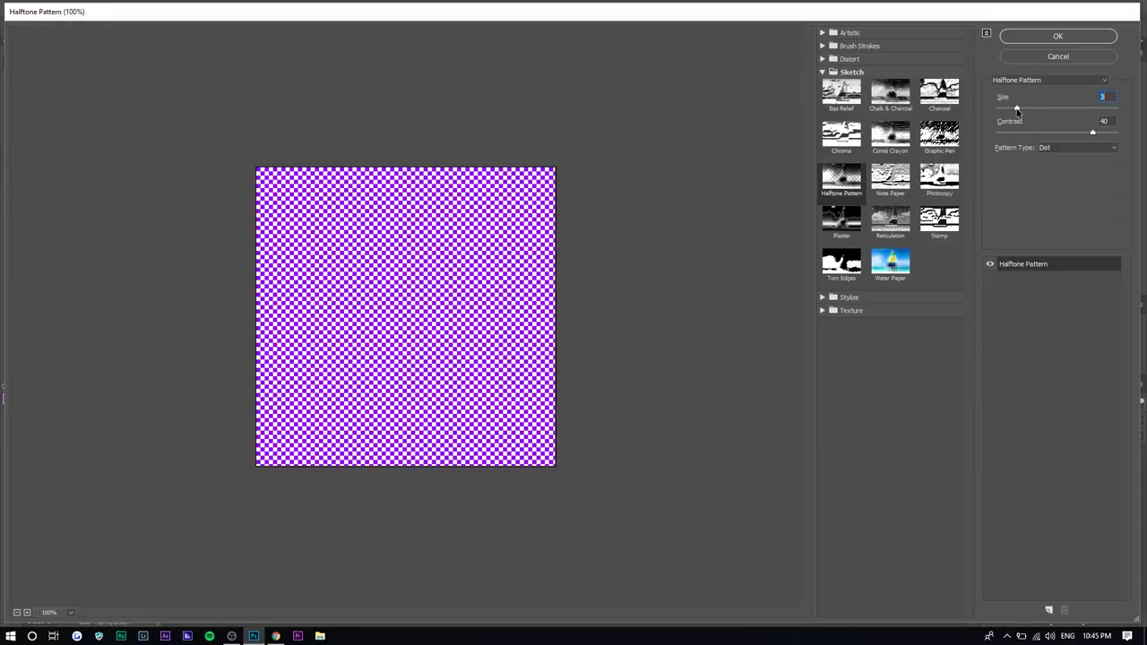
left_click(1057, 38)
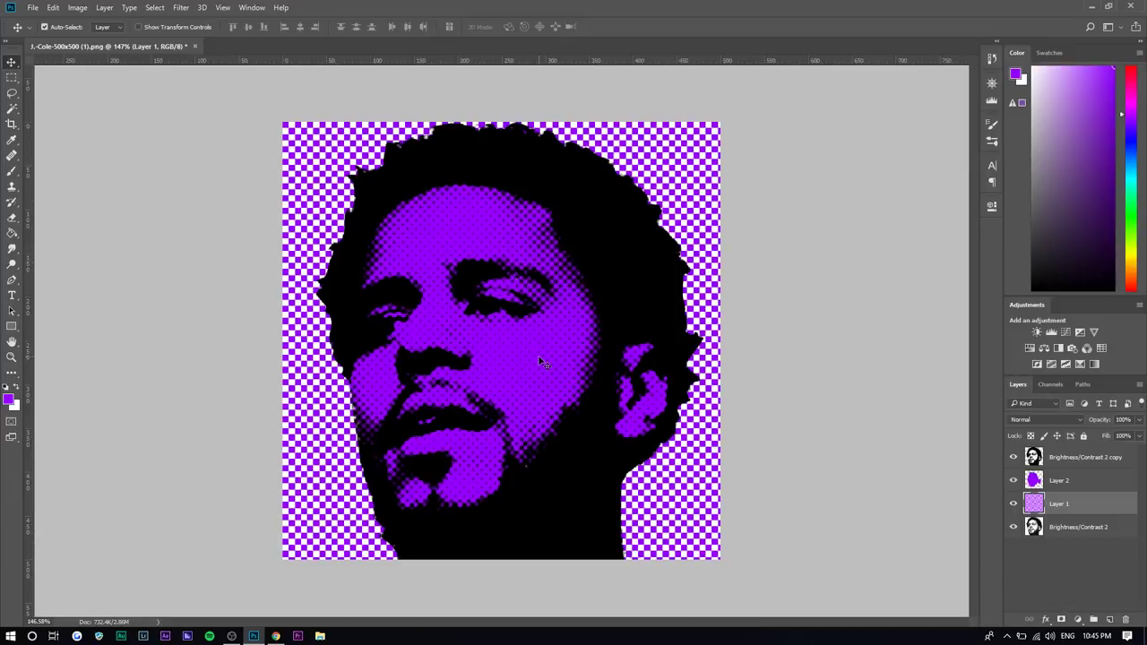
Step: Undo the size-3 halftone and set the background colour to yellow
key("ctrl+z")
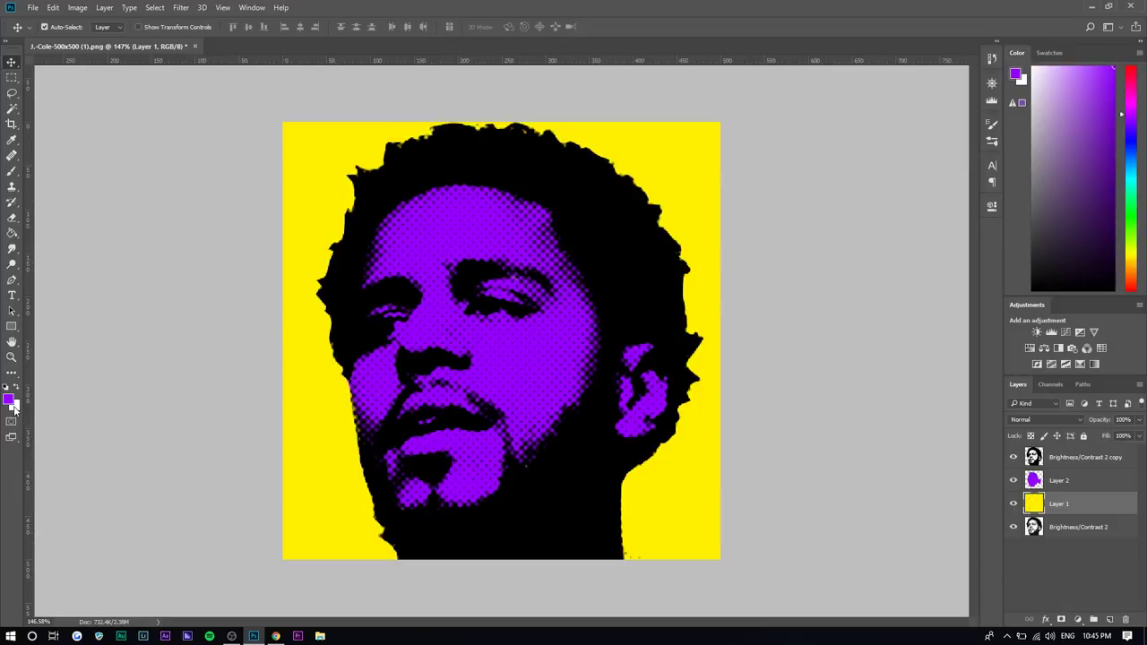
left_click(13, 405)
key("Return")
Step: Re-run the last halftone filter twice, undoing each attempt to keep Layer 1 solid yellow
left_click(181, 7)
left_click(187, 20)
scroll(501, 341, "up", 1)
key("ctrl+z")
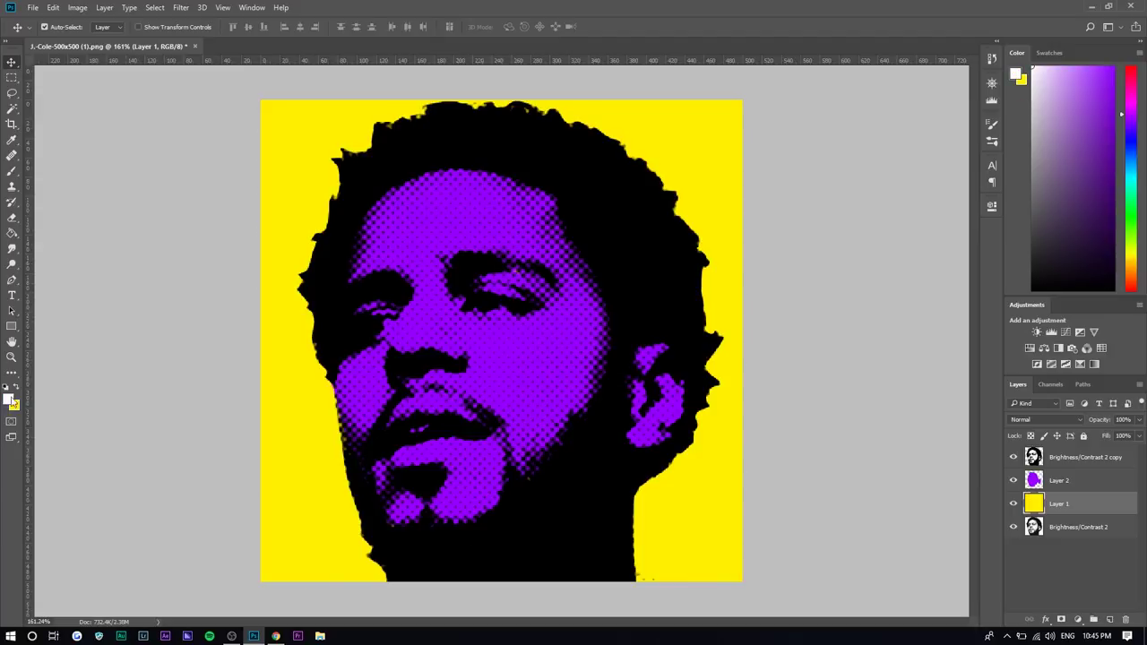
left_click(180, 7)
left_click(188, 18)
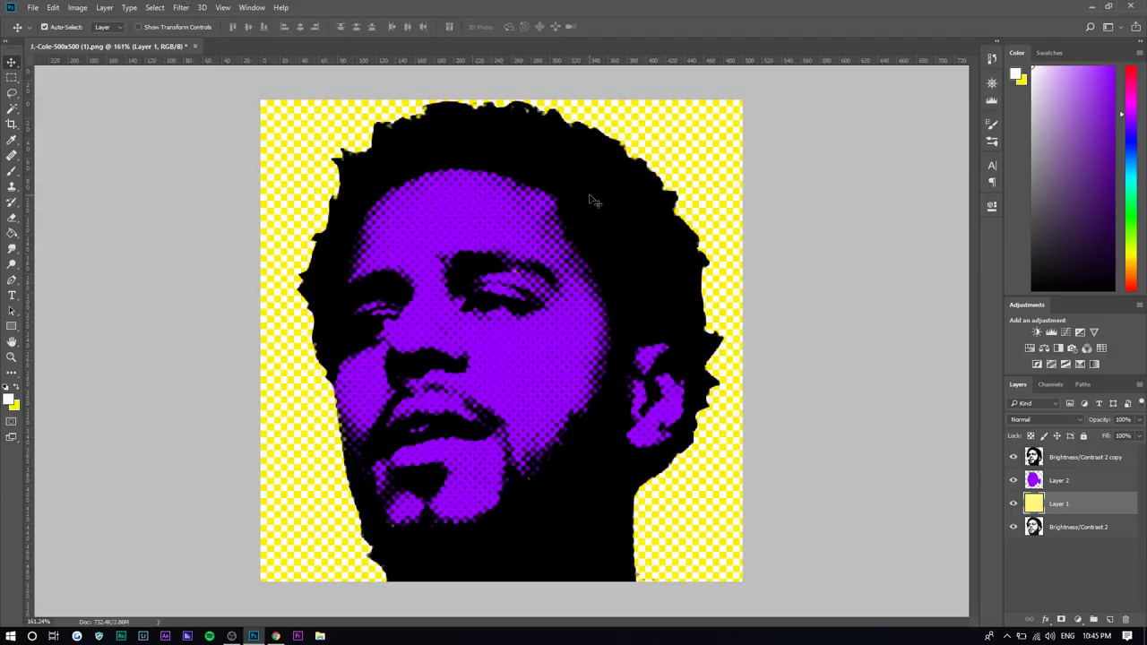
key("ctrl+z")
scroll(415, 318, "down", 2)
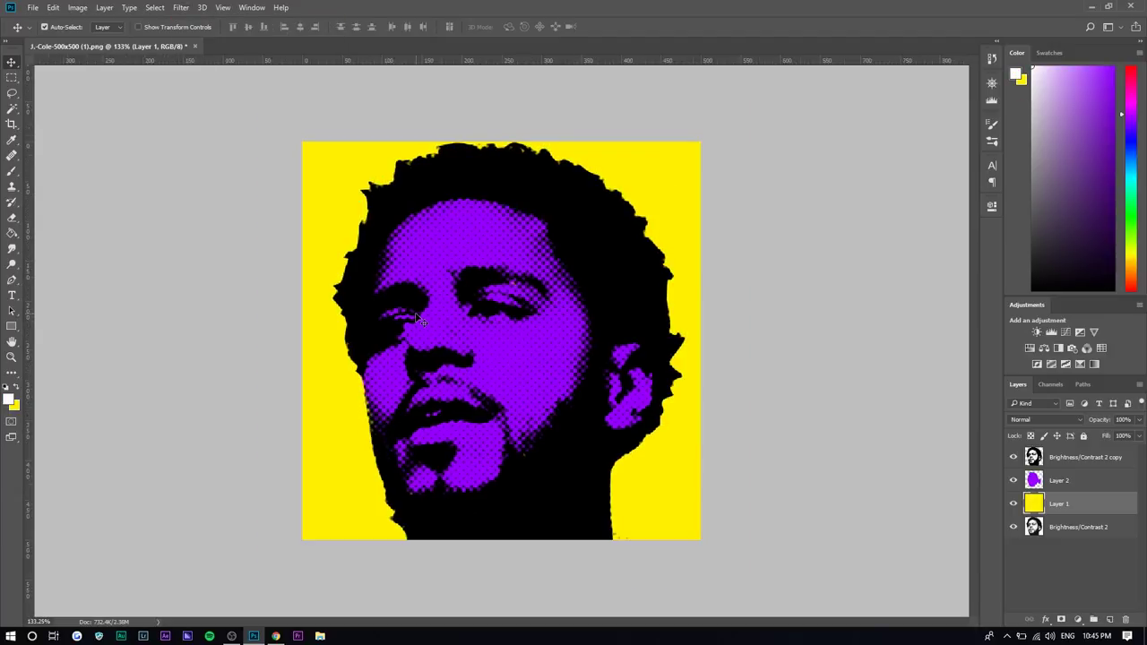